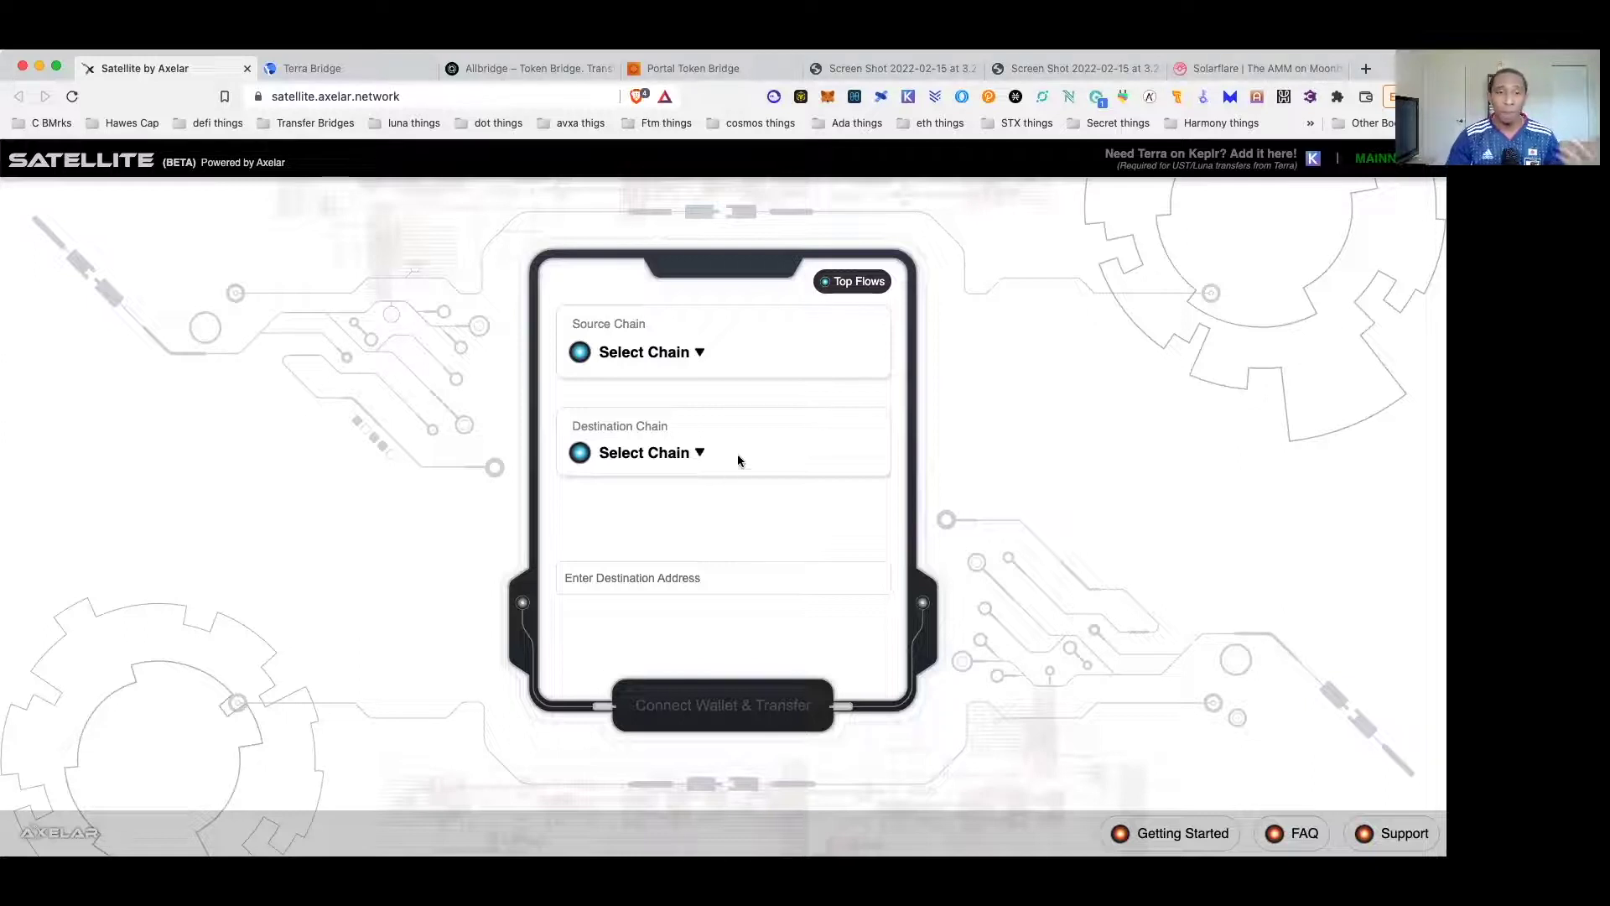
# Set the transfer route with Moonbeam as the destination chain and Terra as the source chain
pyautogui.click(672, 453)
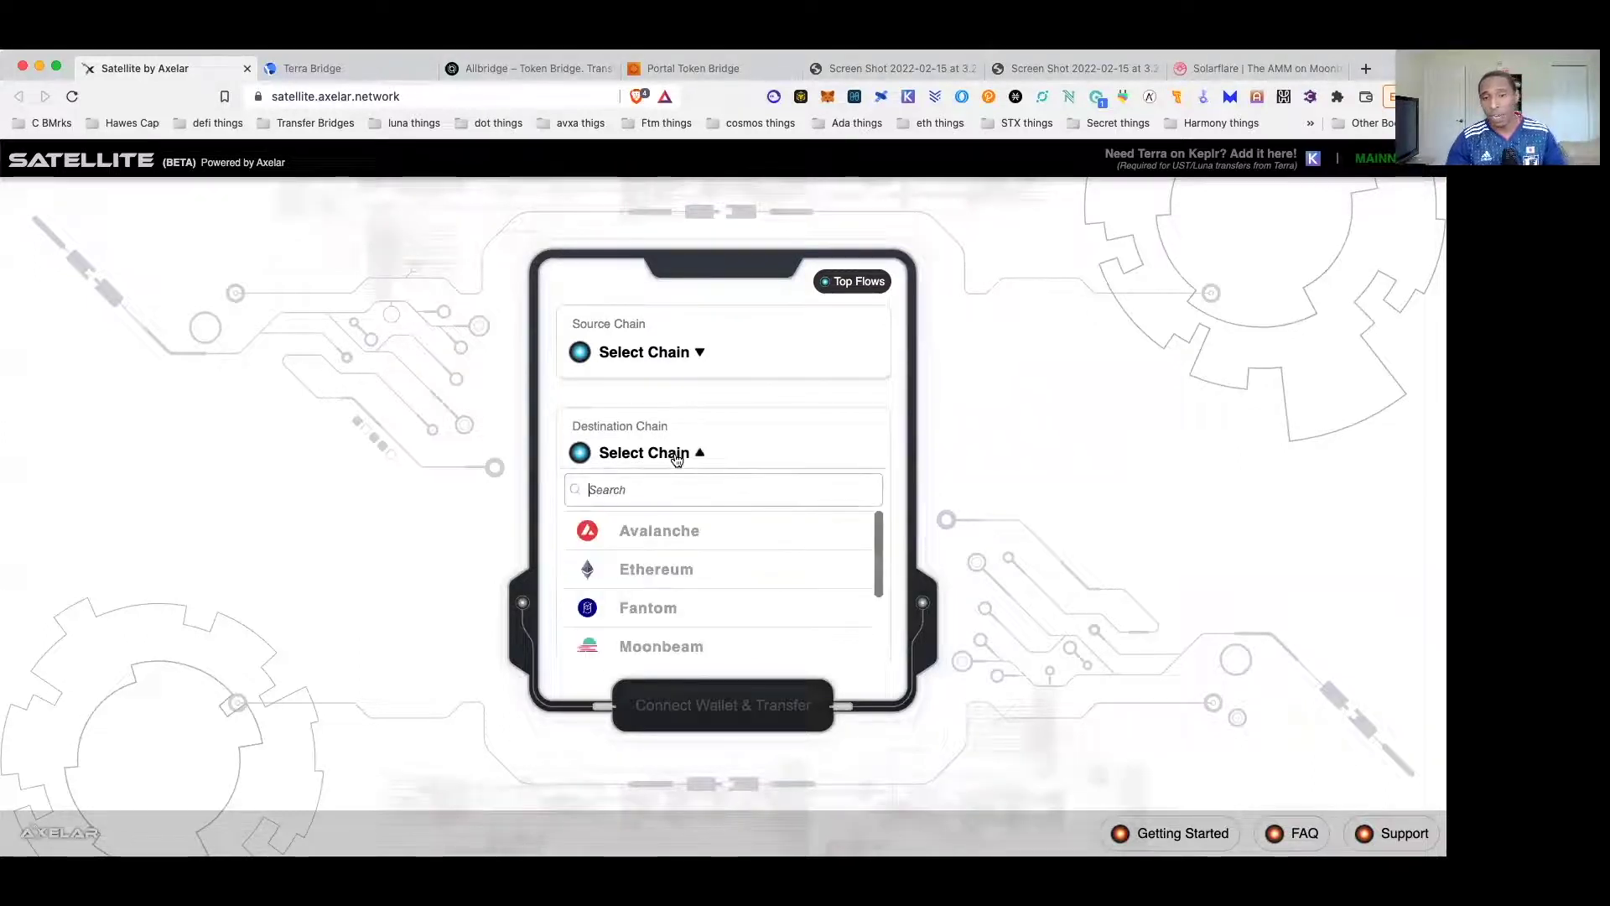
pyautogui.scroll(-2, 828, 540)
pyautogui.click(637, 570)
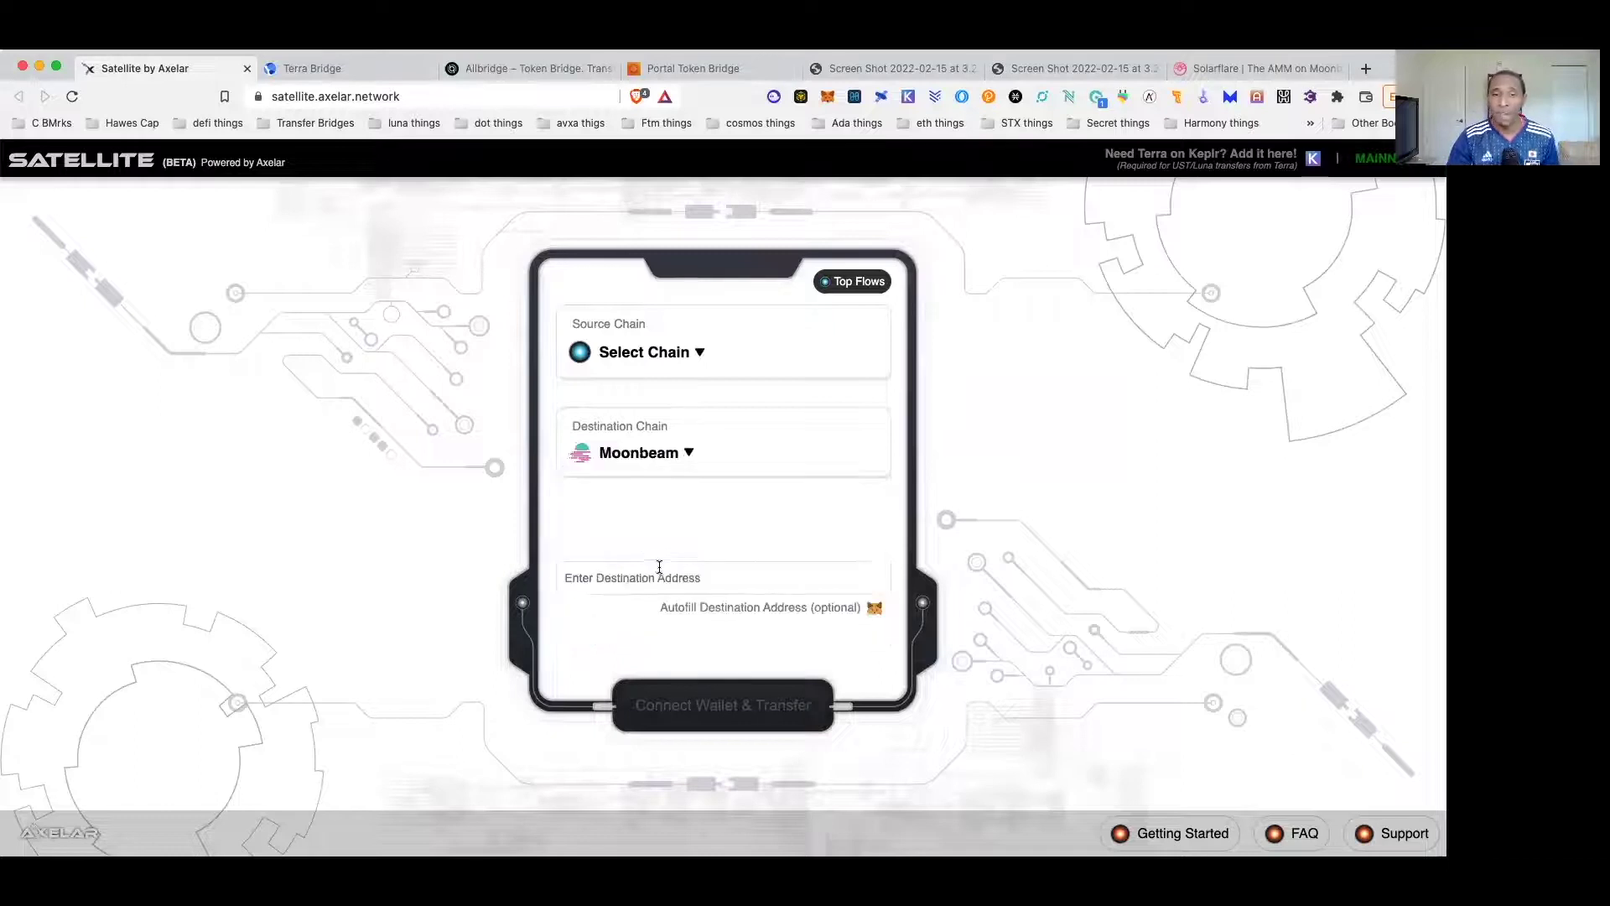
pyautogui.click(680, 366)
pyautogui.scroll(-1, 654, 499)
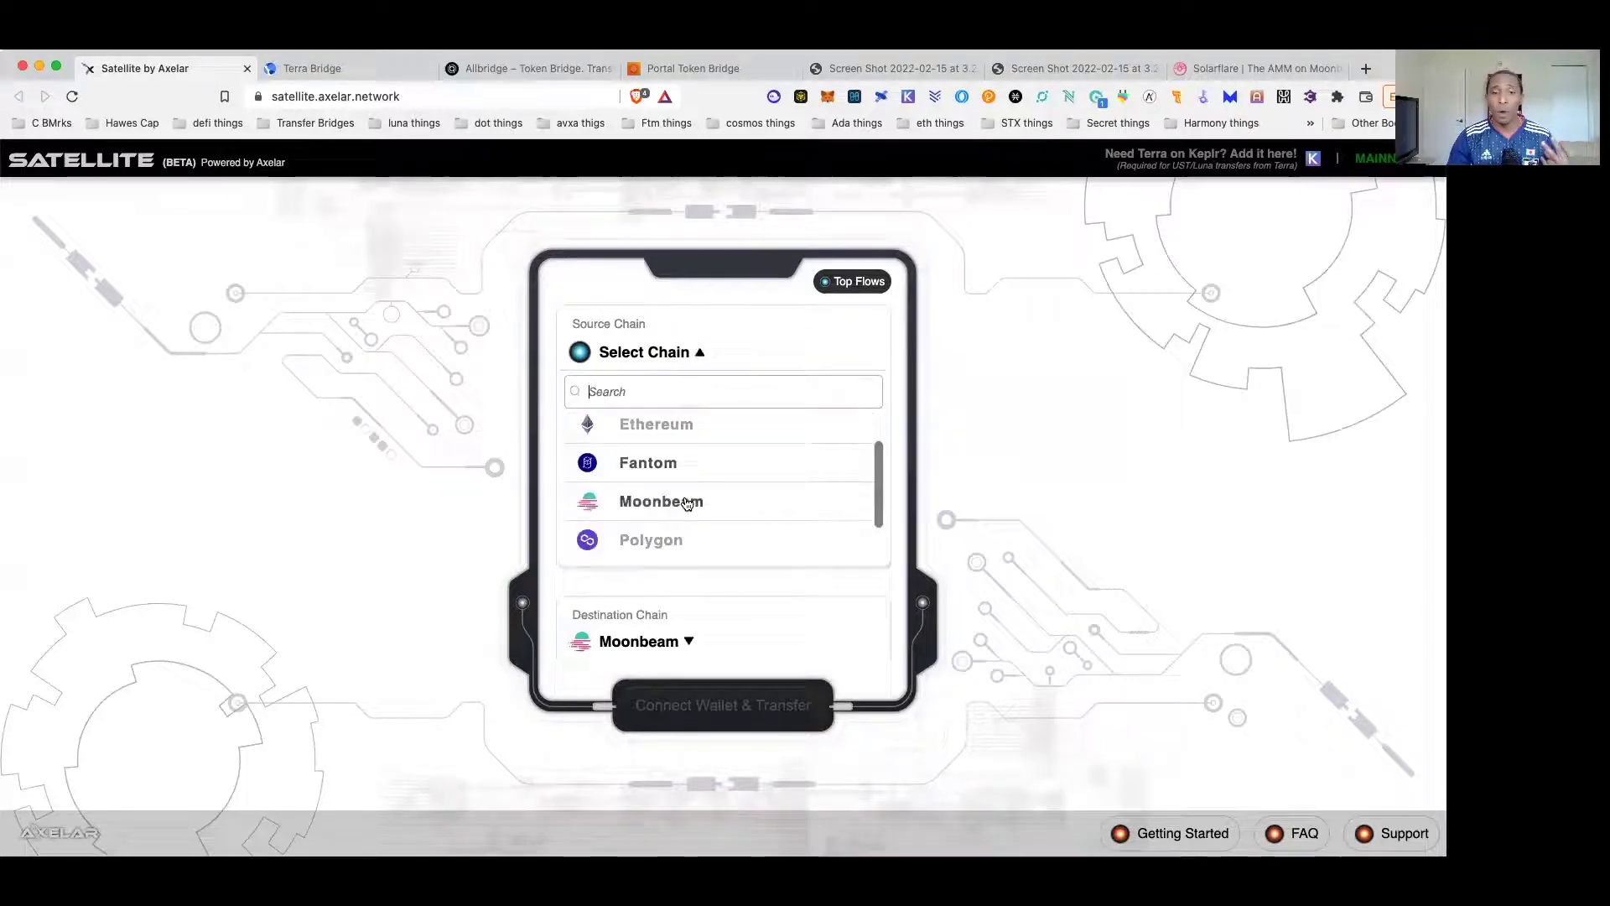
pyautogui.scroll(1, 687, 492)
pyautogui.scroll(-2, 736, 478)
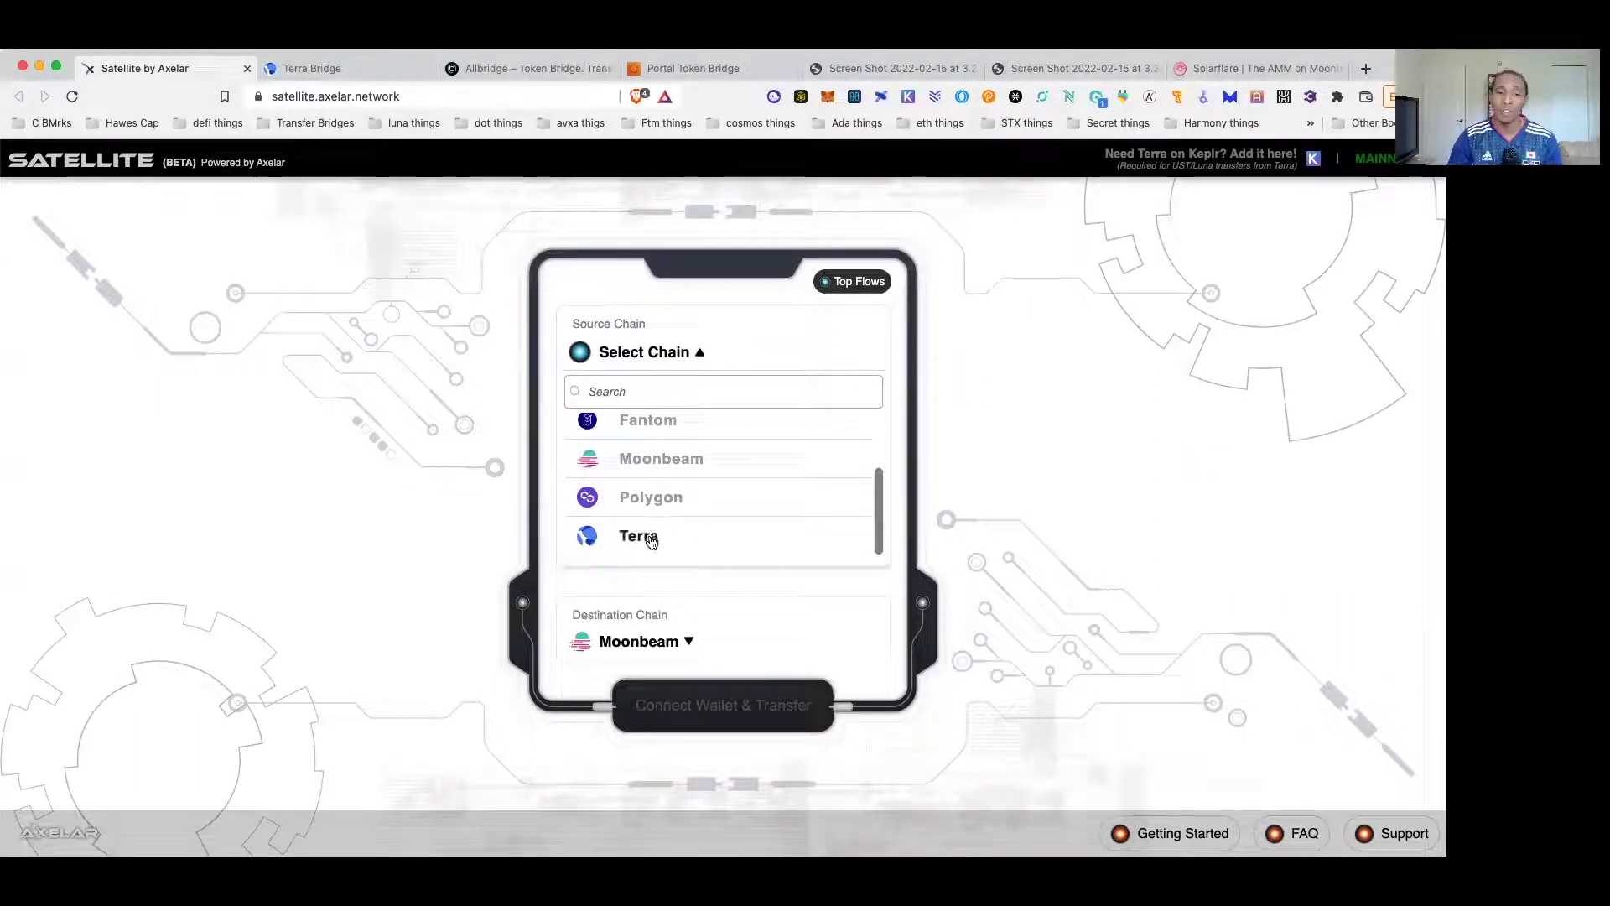
pyautogui.click(642, 537)
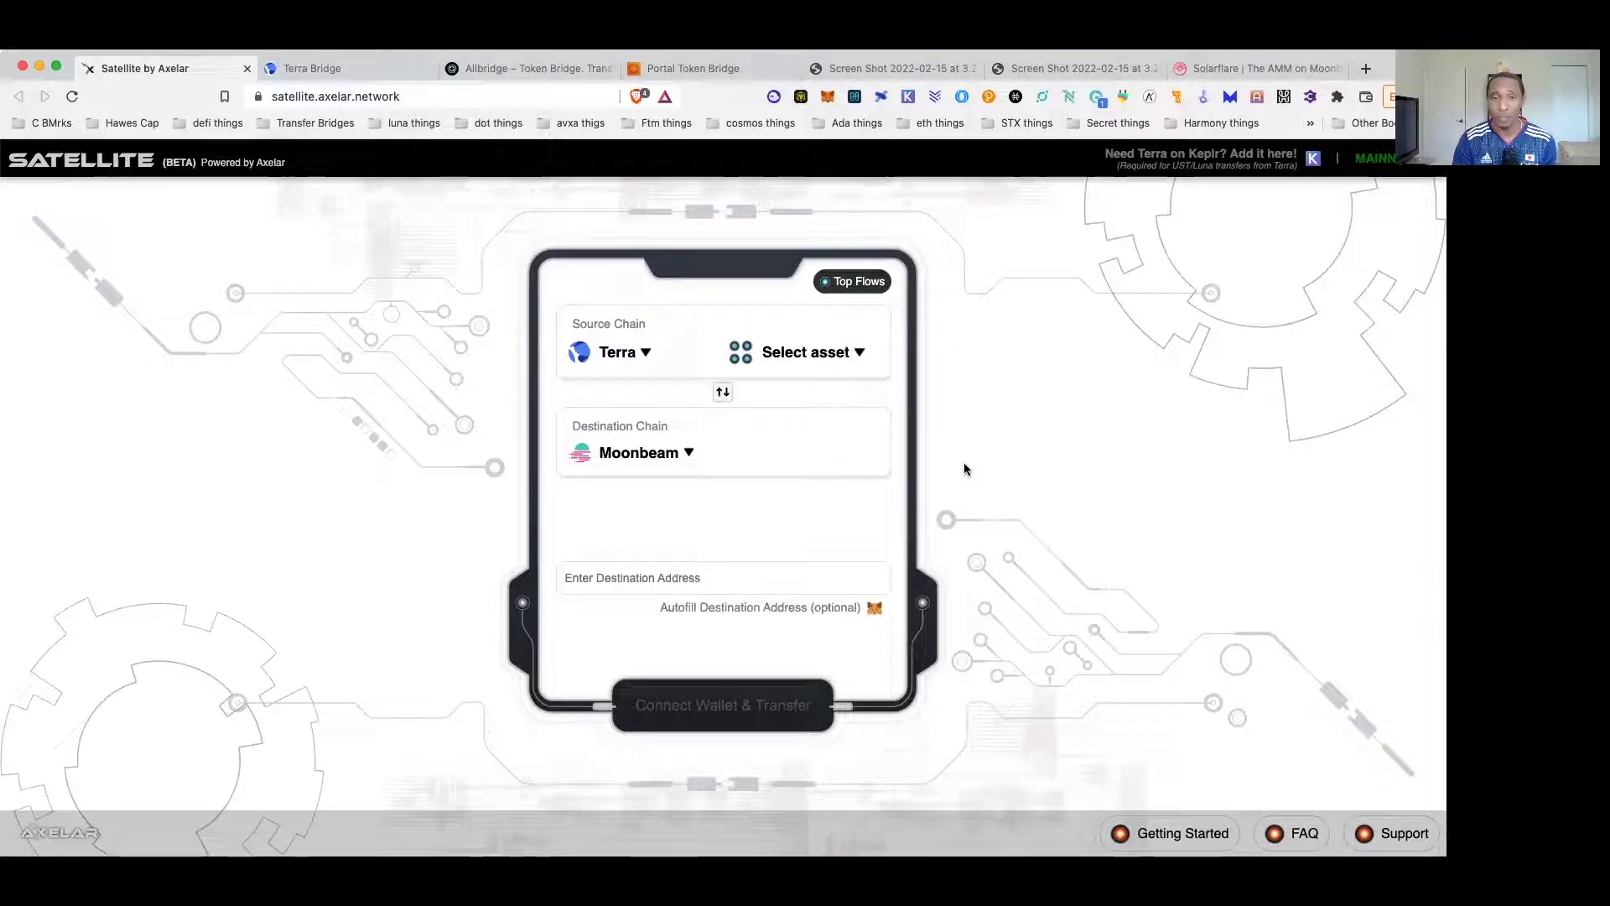
# Choose UST as the asset to send and move to the Moonbeam destination address field
pyautogui.click(831, 285)
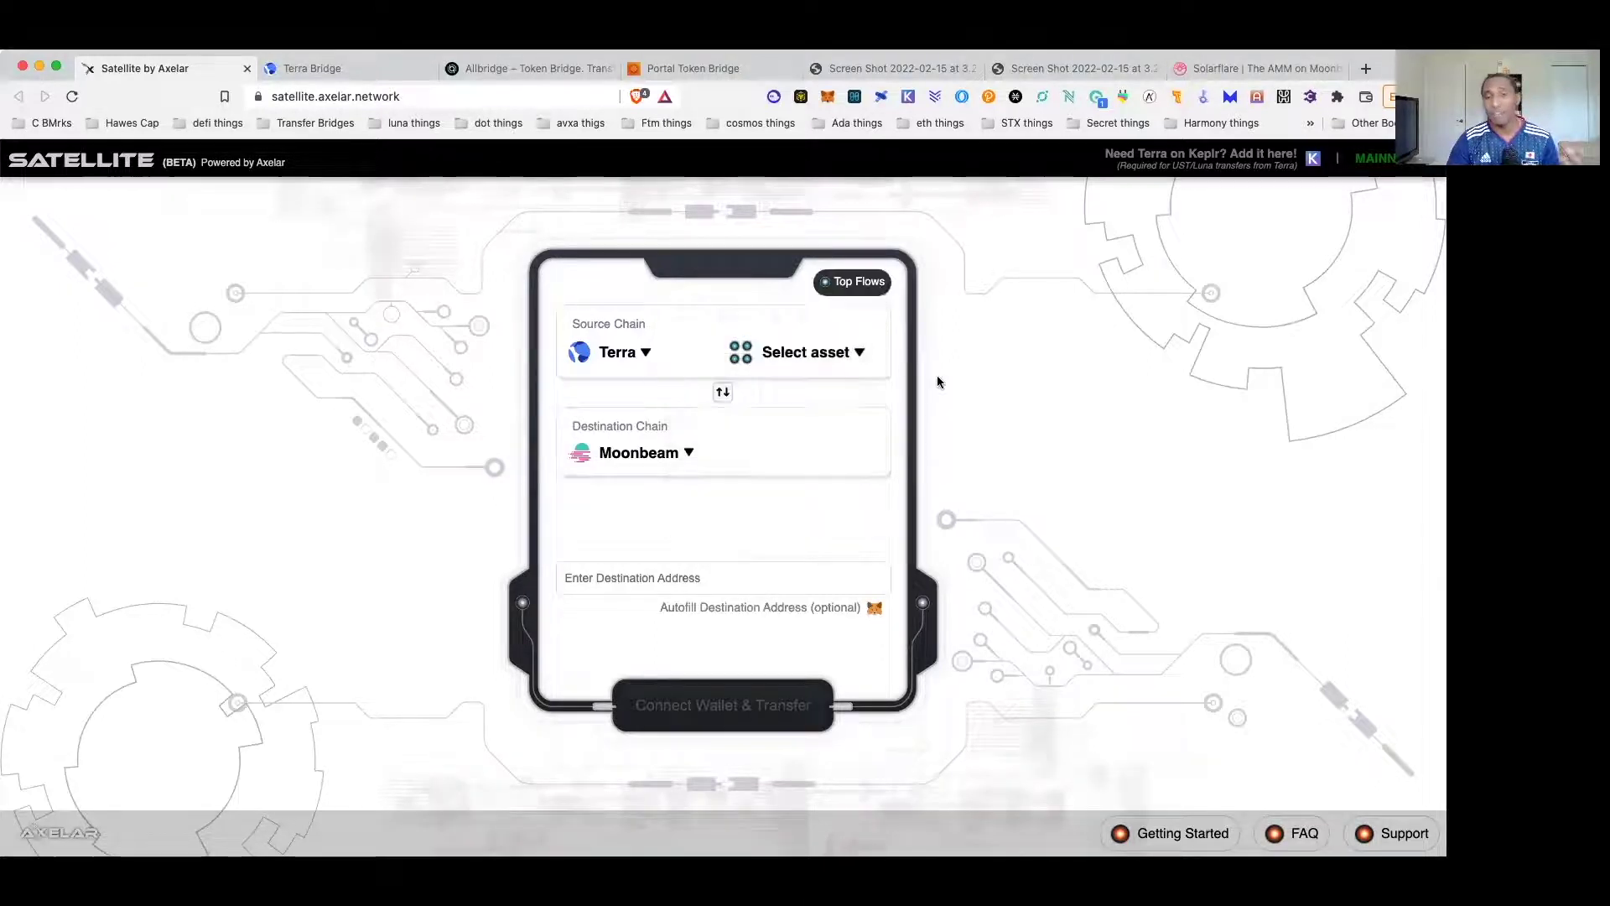
pyautogui.click(857, 359)
pyautogui.click(631, 478)
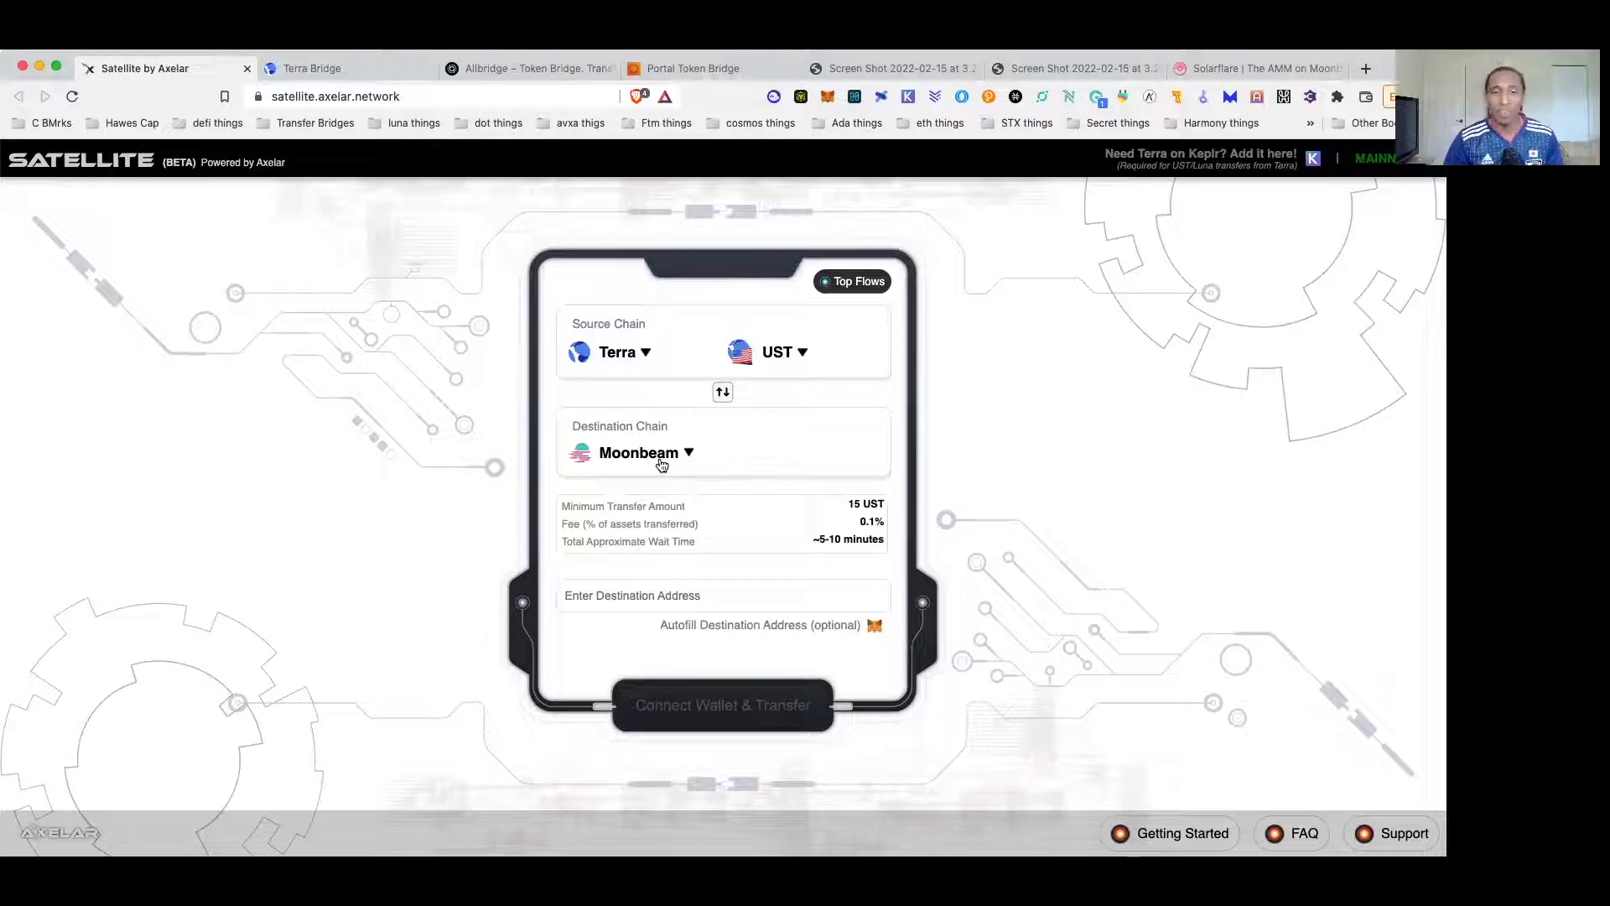
pyautogui.click(857, 599)
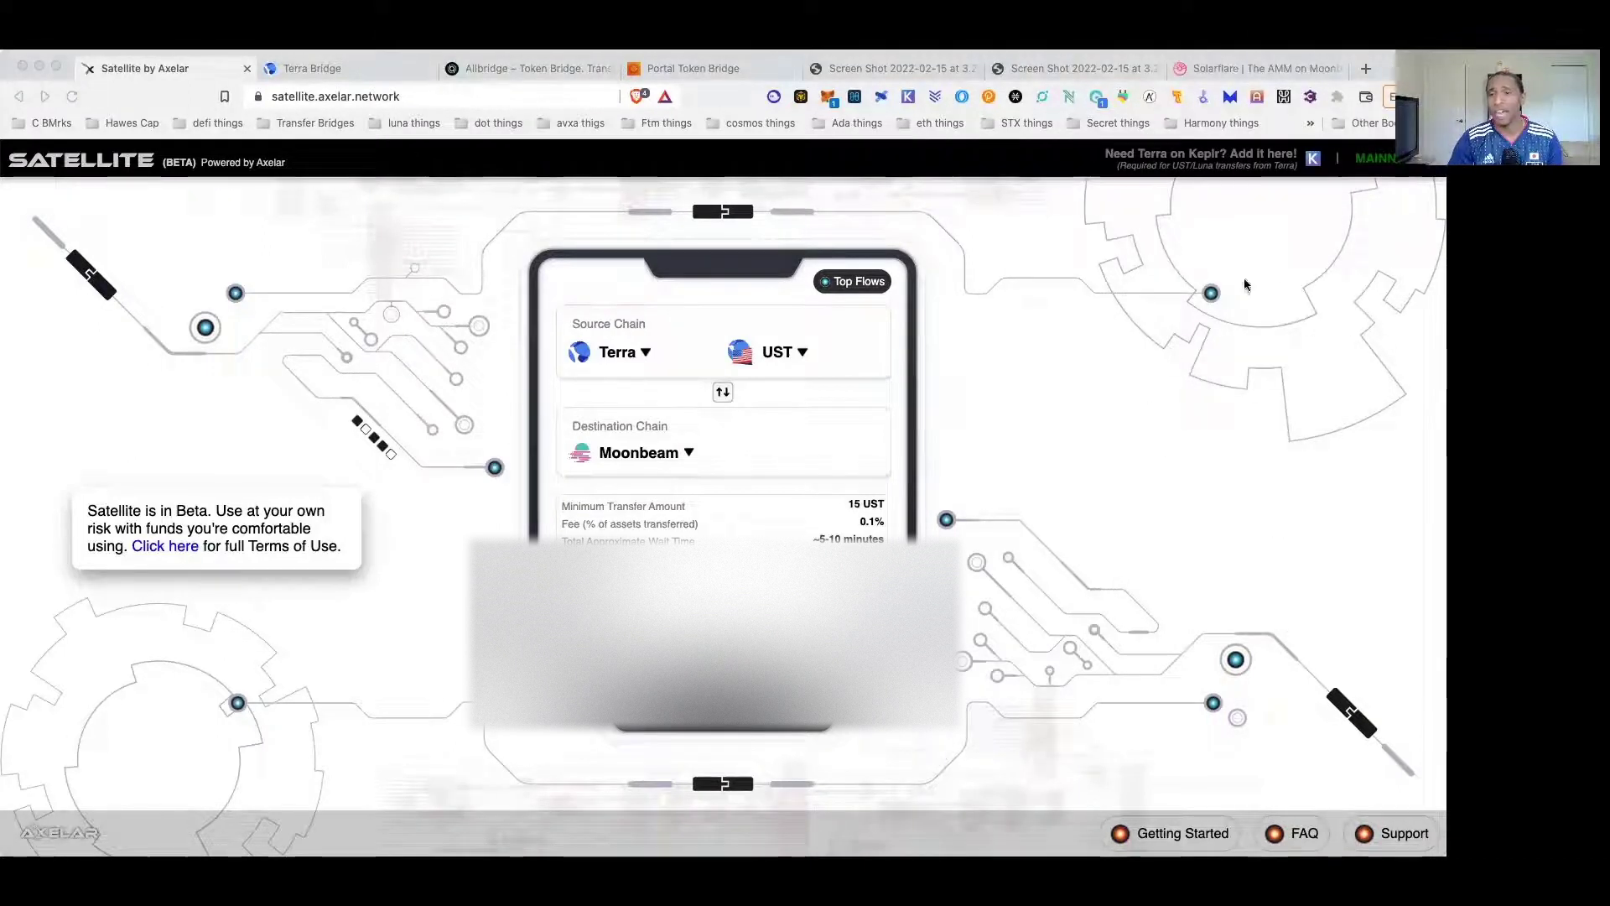
# Start the Terra-to-Moonbeam transfer with Connect Wallet & Transfer to get a deposit address
pyautogui.click(973, 512)
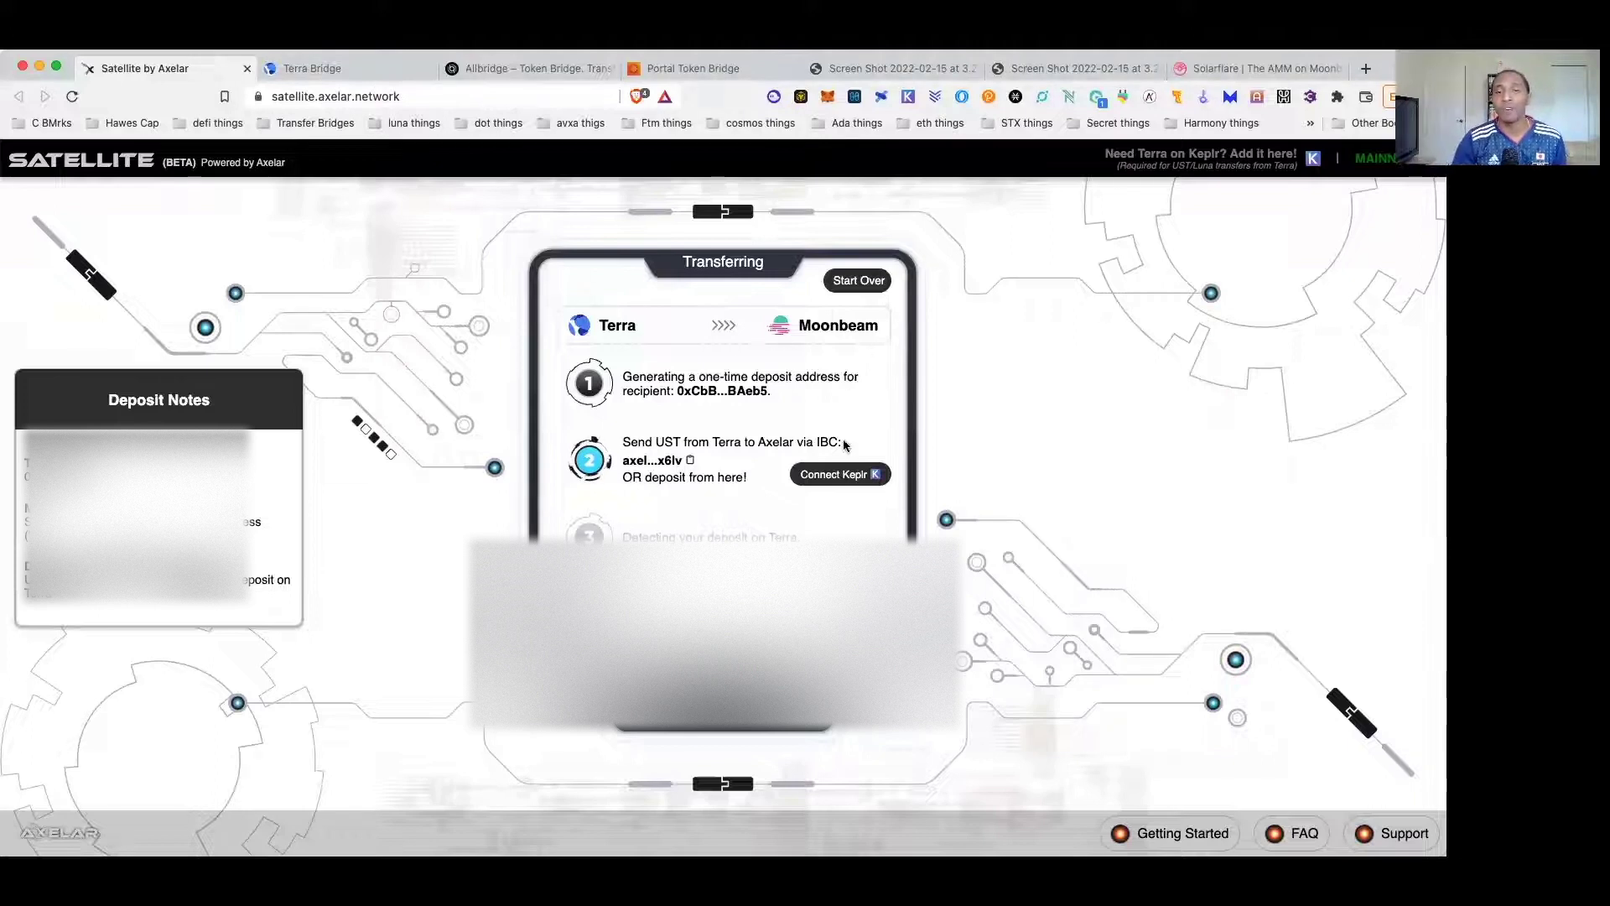
# Connect Keplr and deposit 70 UST via IBC transfer, approving the transaction
pyautogui.click(838, 475)
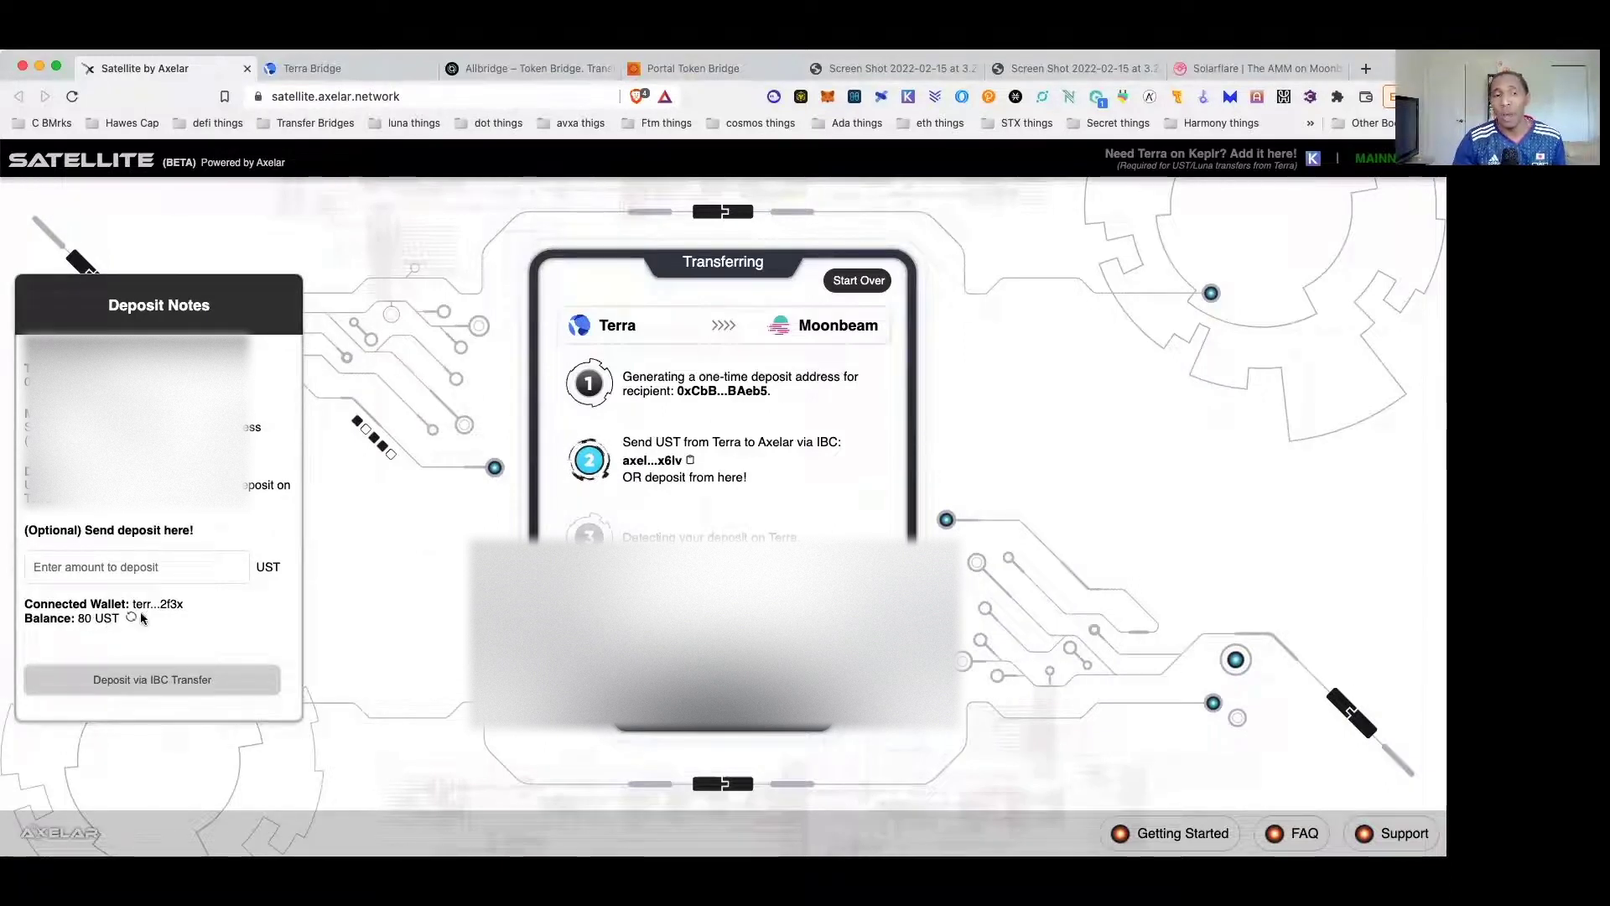
pyautogui.click(108, 569)
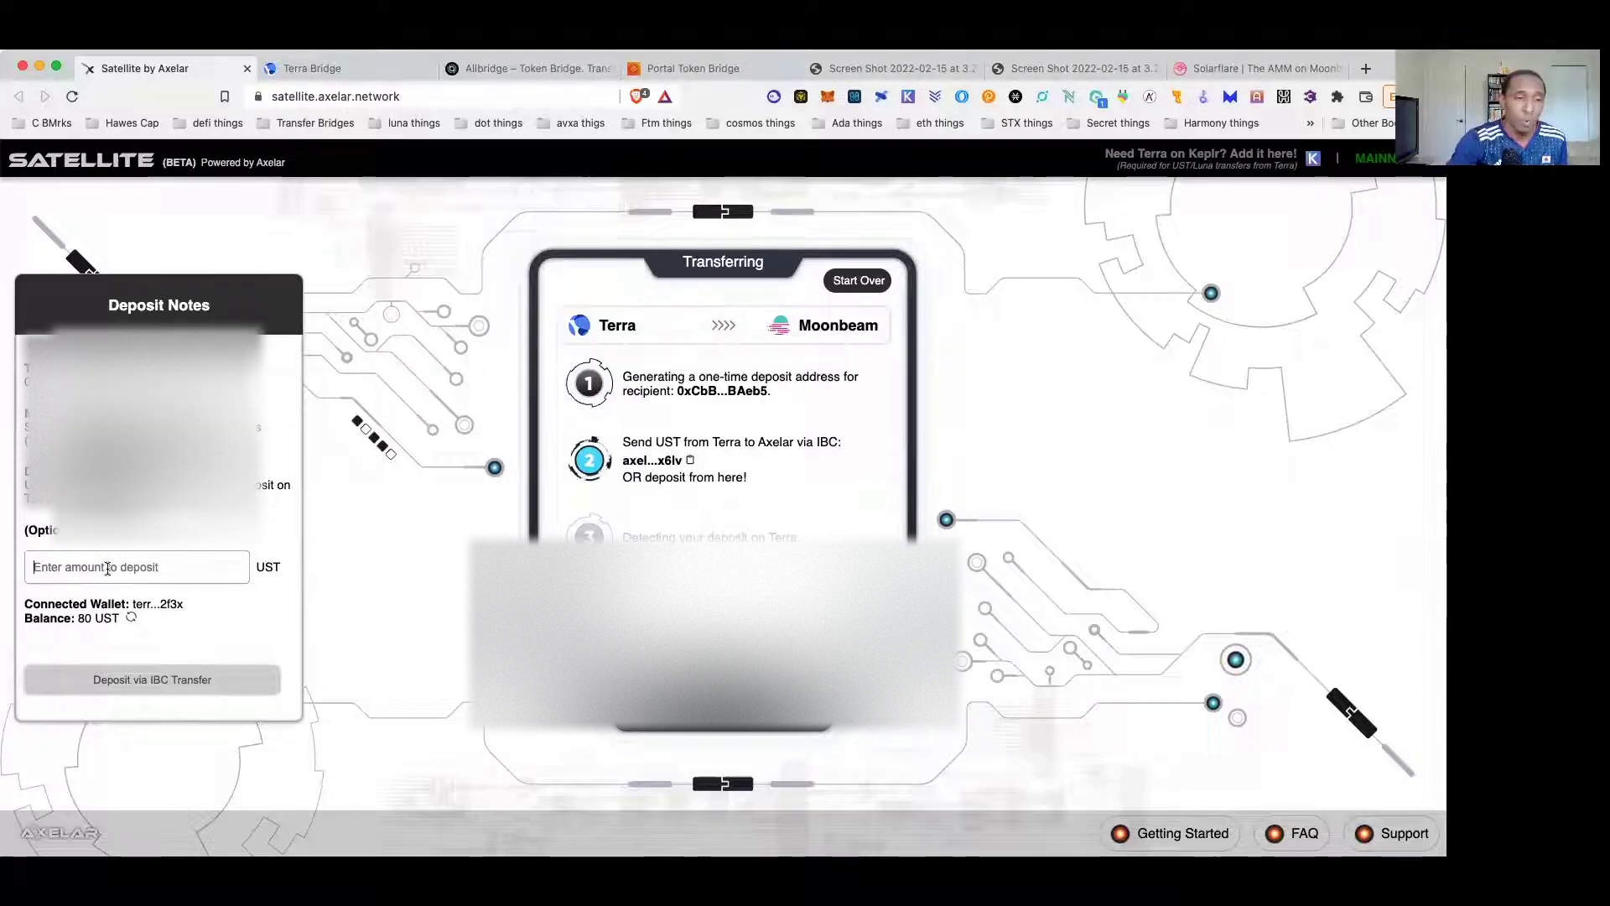
pyautogui.write('70')
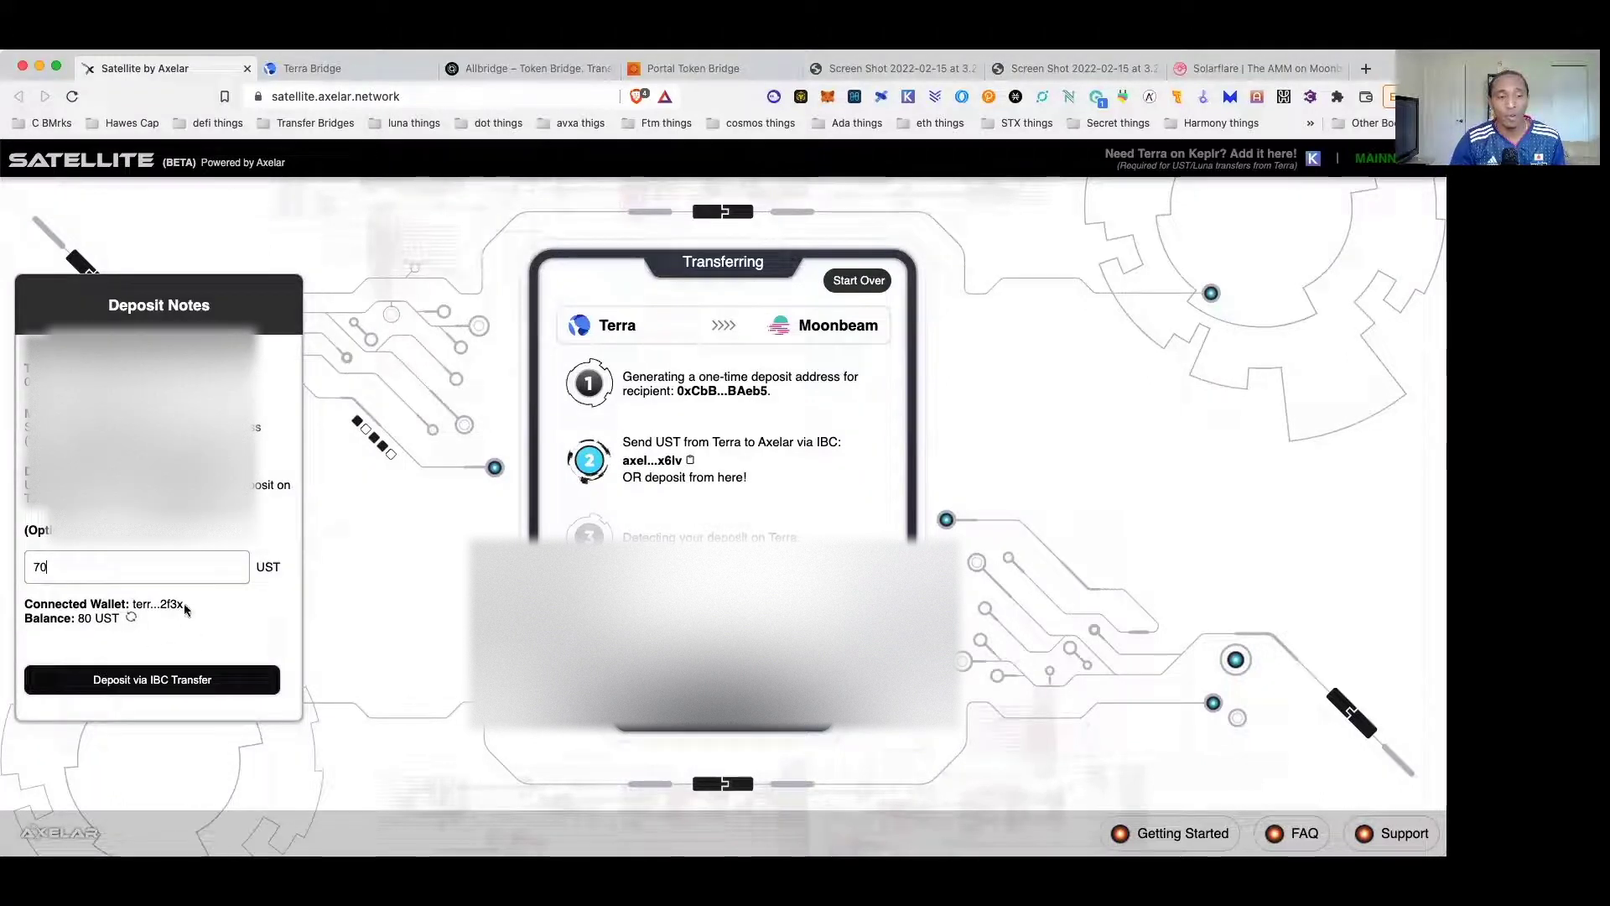
pyautogui.click(165, 685)
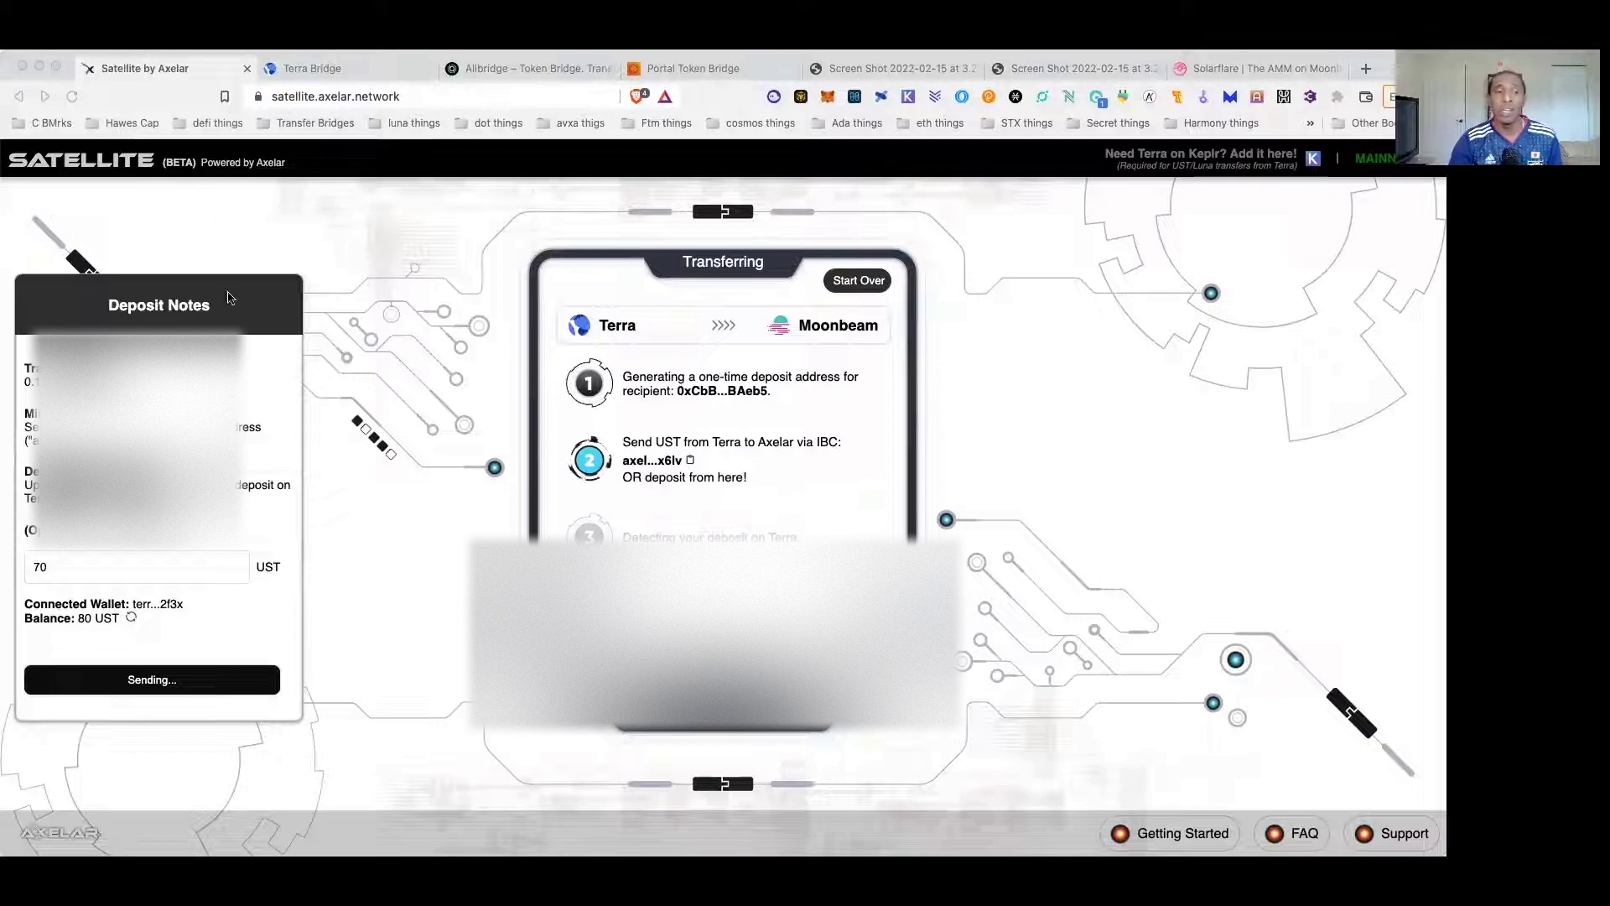
pyautogui.click(477, 543)
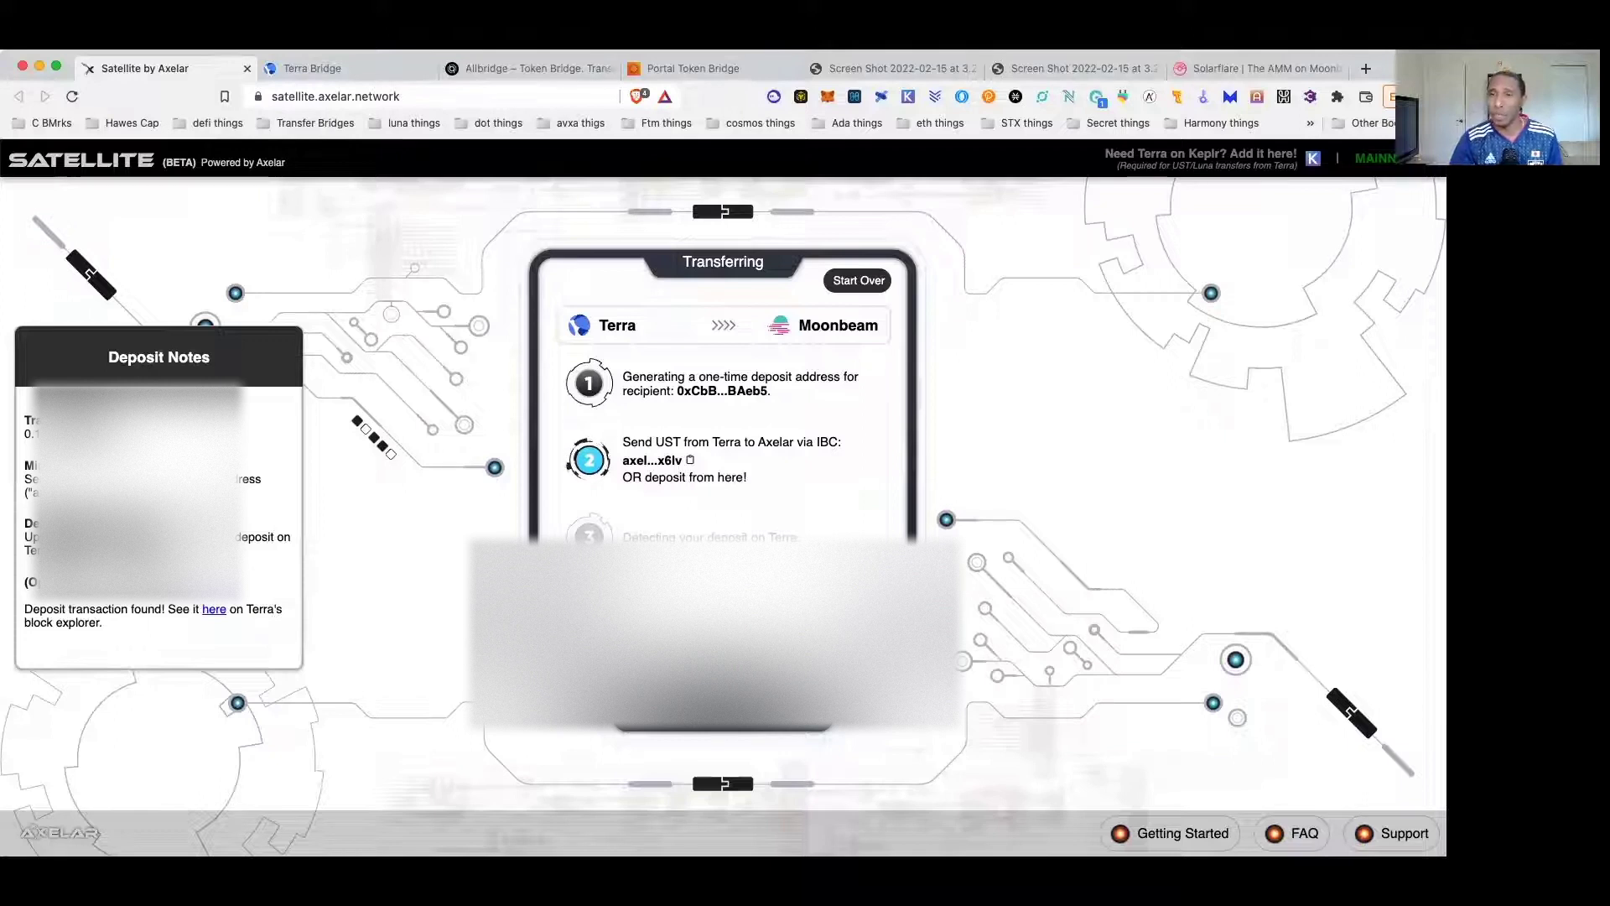
# Review the Screen Shot captures showing the transfer Complete!, then switch to the Terra Bridge page
pyautogui.click(868, 69)
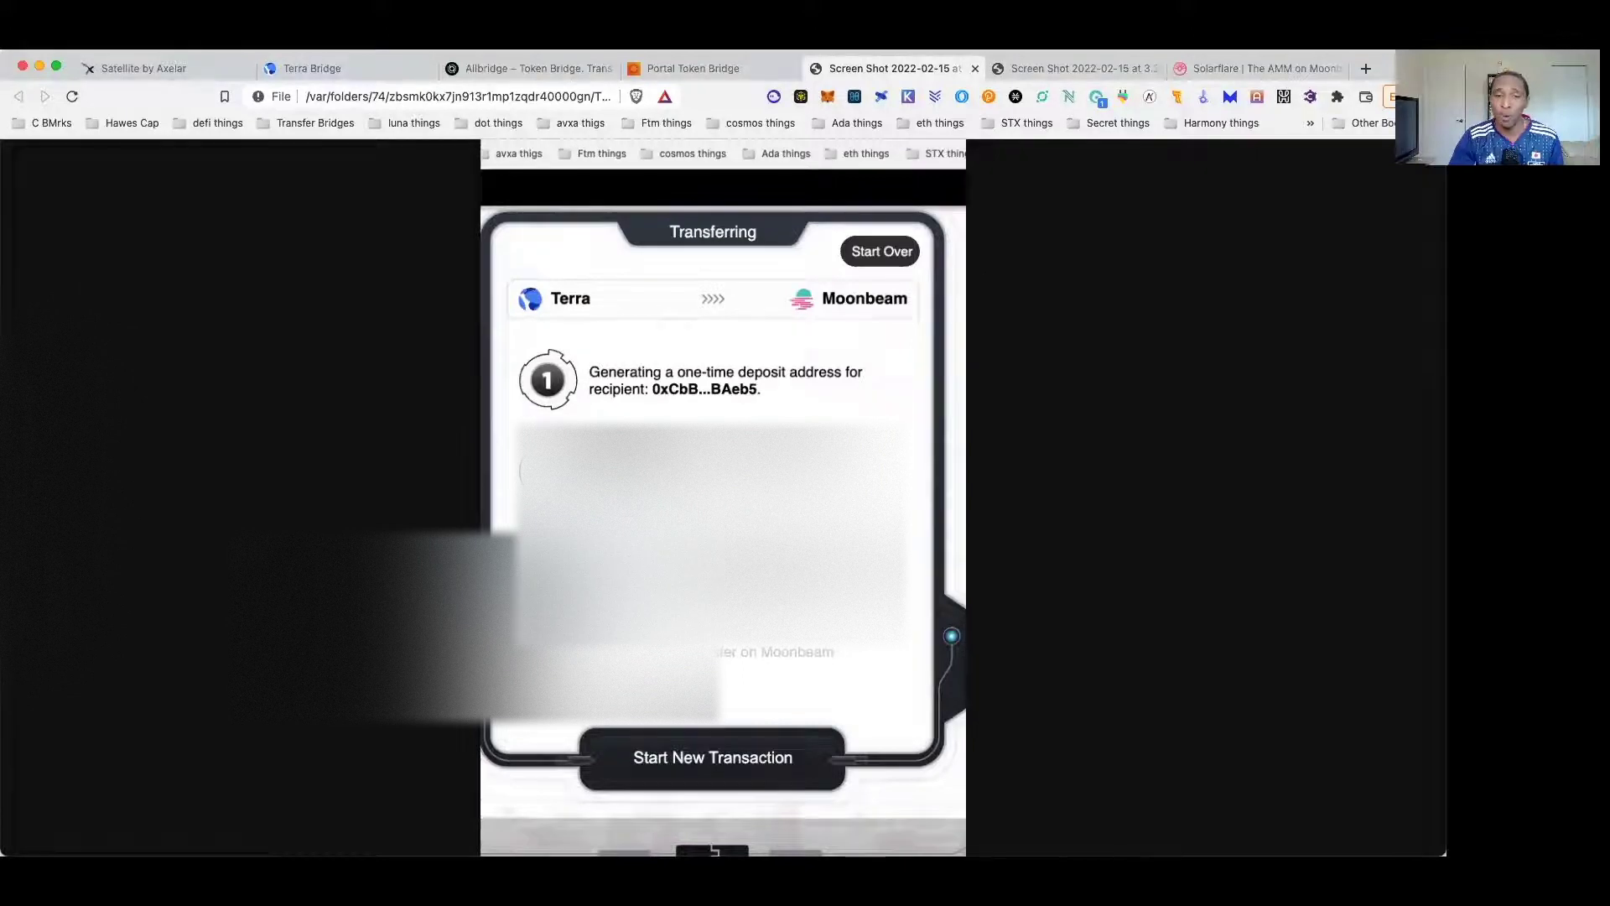
pyautogui.click(1048, 73)
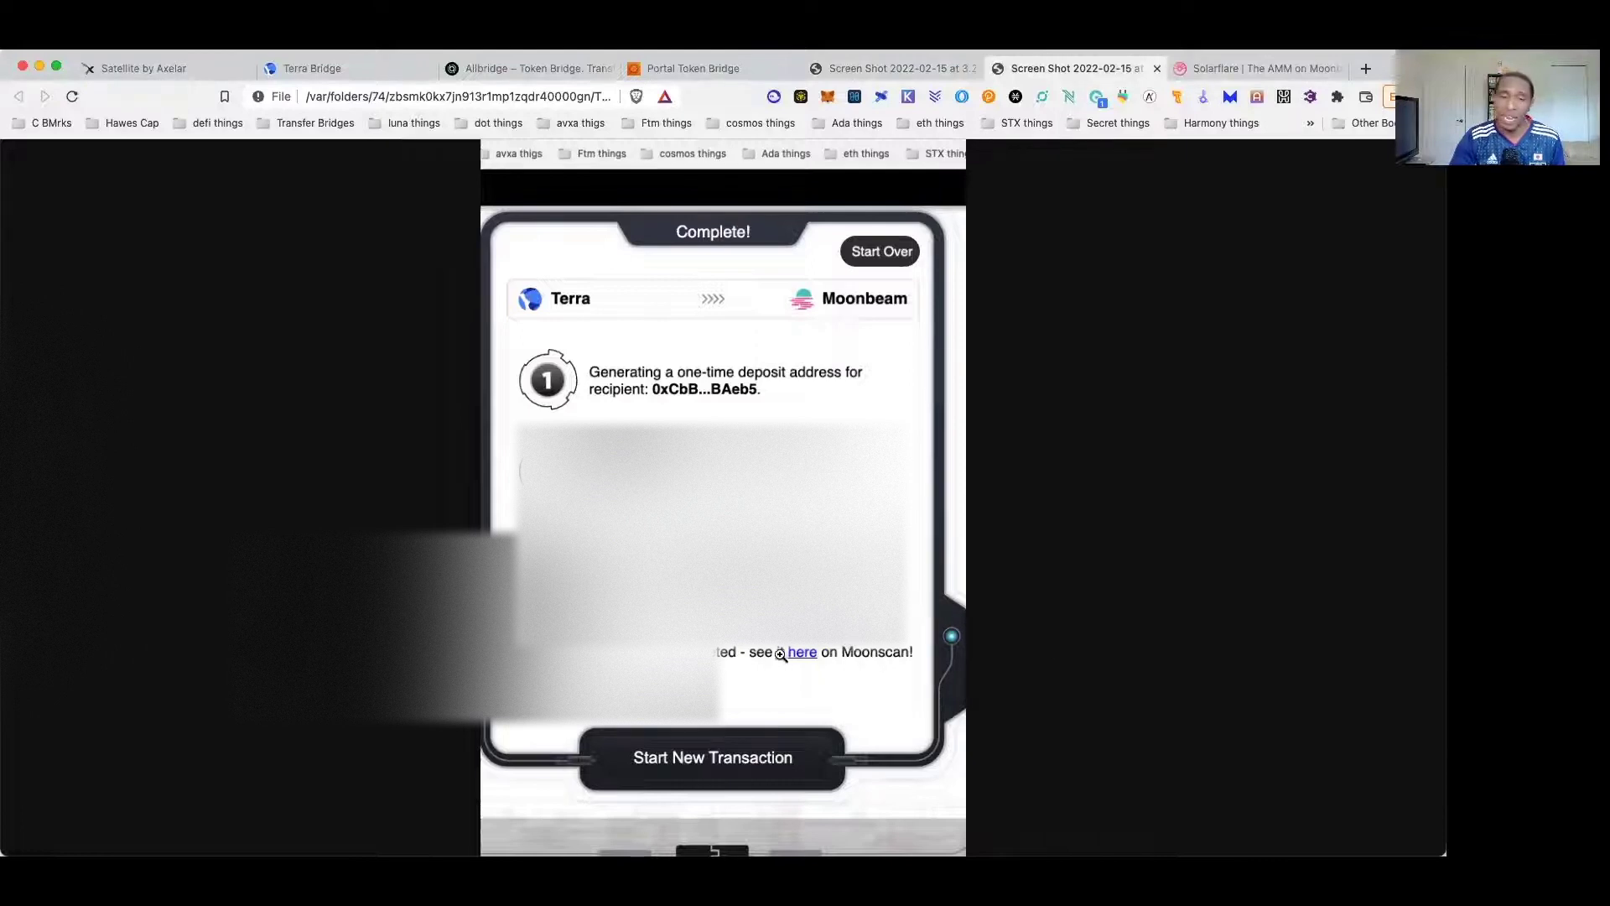
pyautogui.click(153, 69)
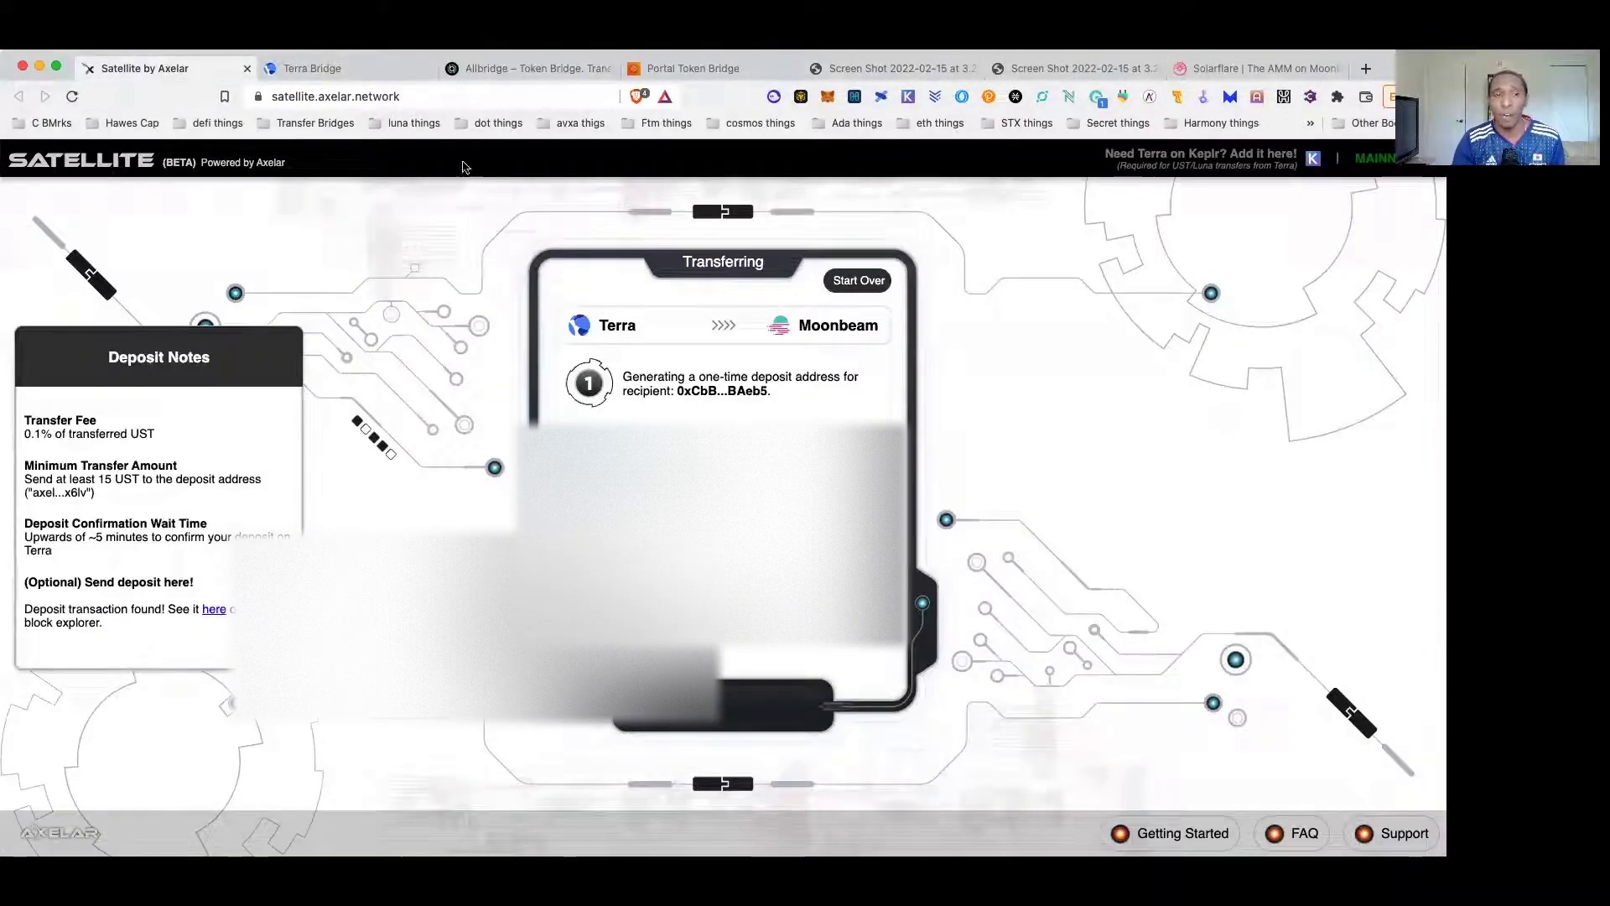
pyautogui.click(335, 71)
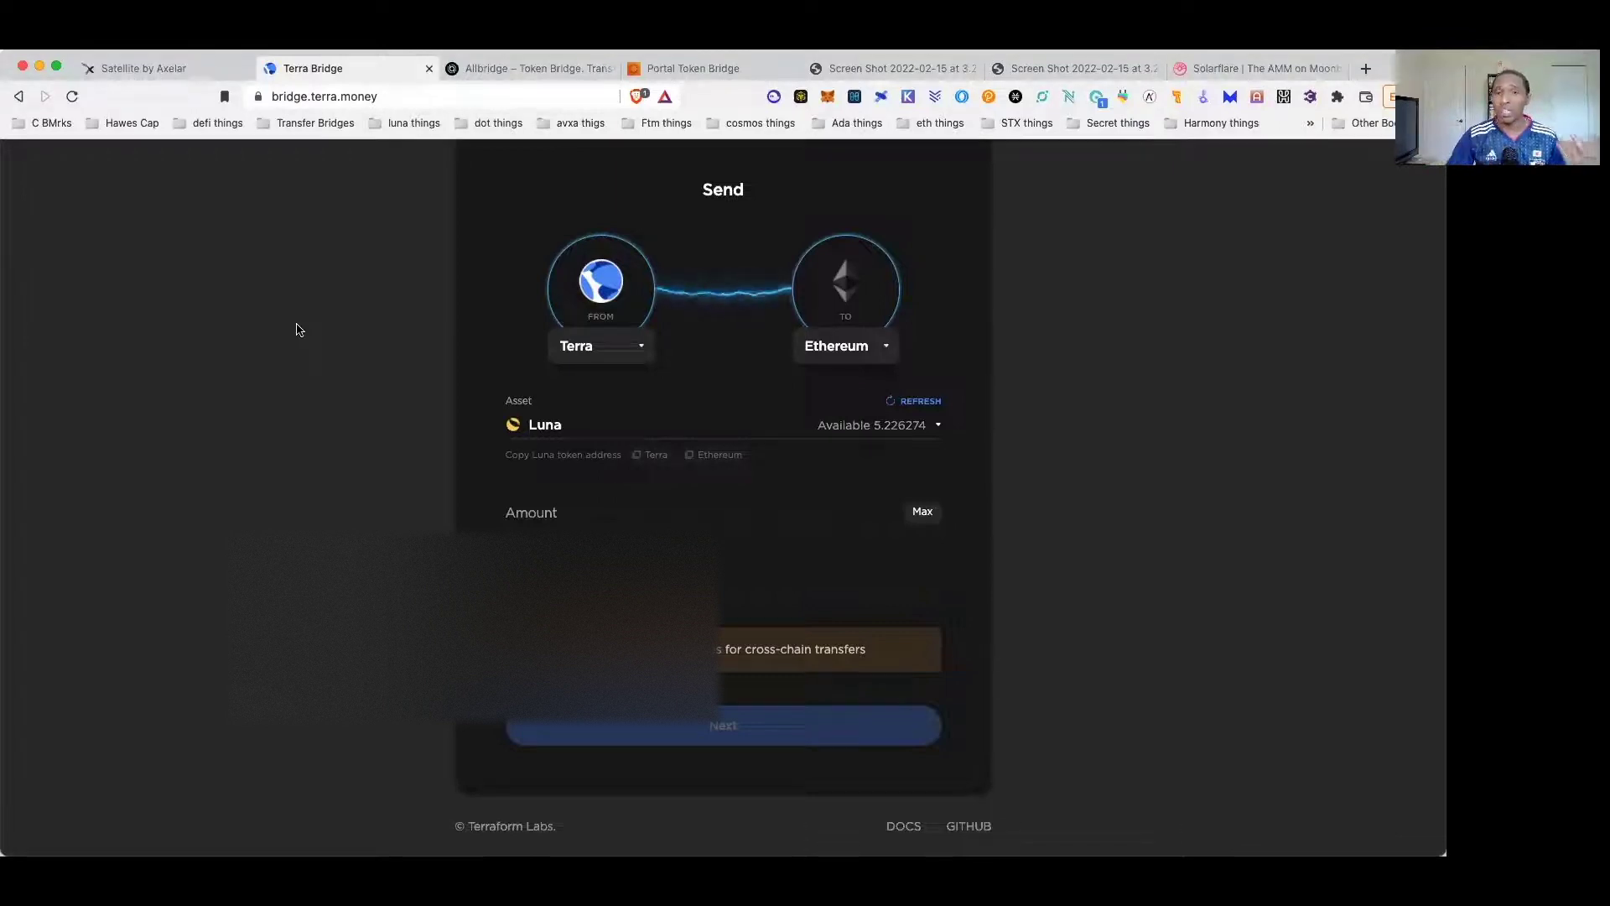
pyautogui.click(891, 356)
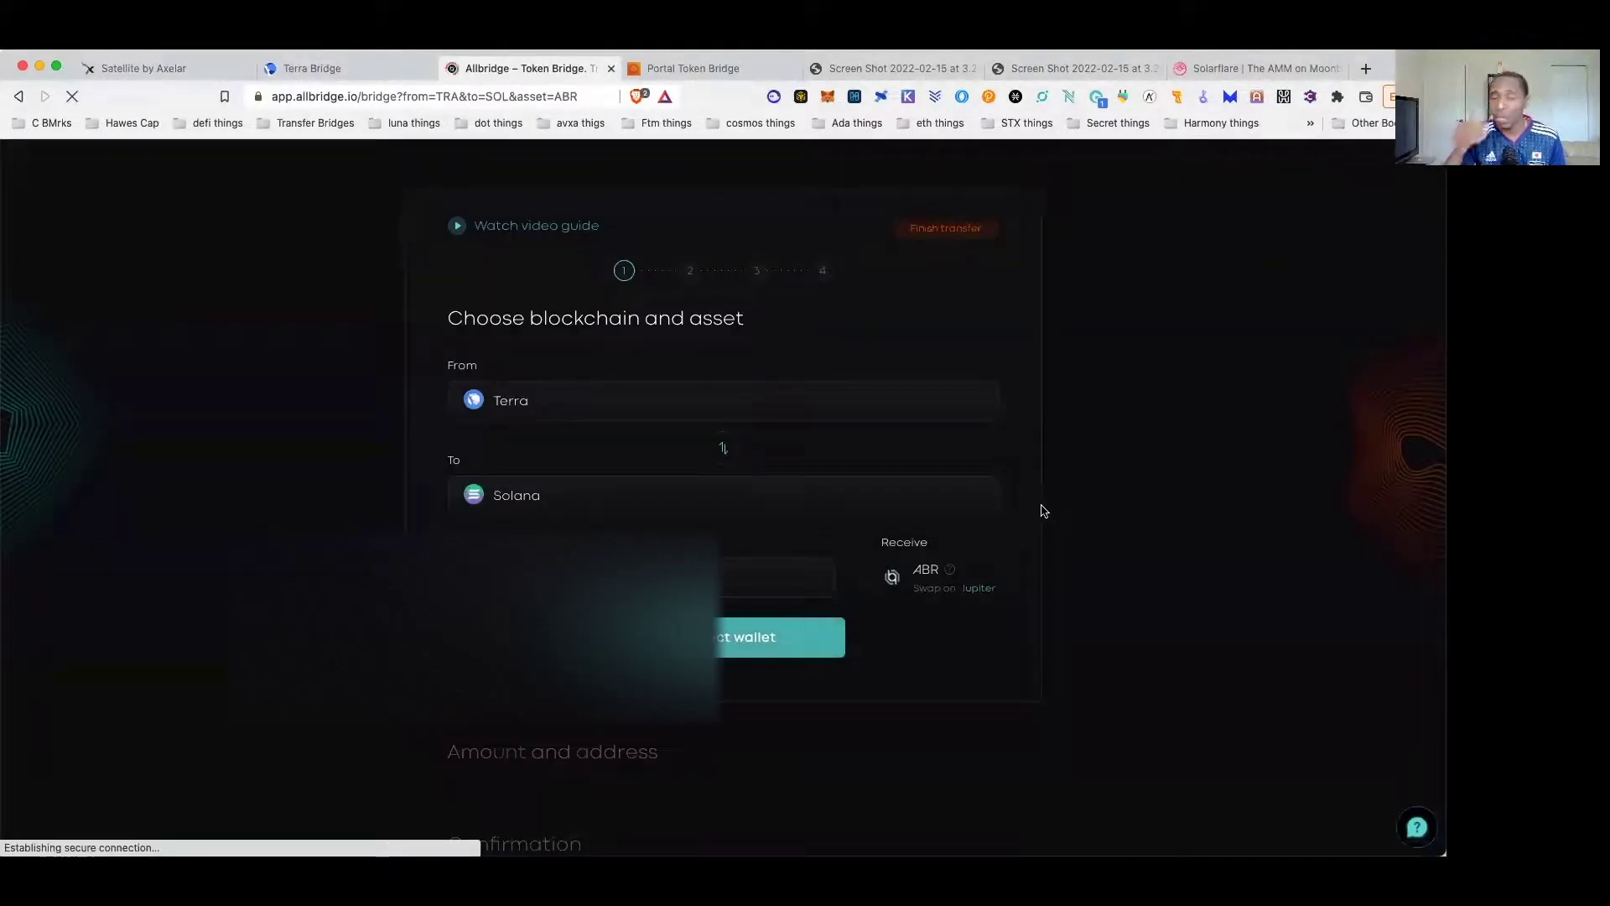
# Set Allbridge's destination chain to AURORA, check the asset list, then switch to Portal Token Bridge
pyautogui.click(999, 507)
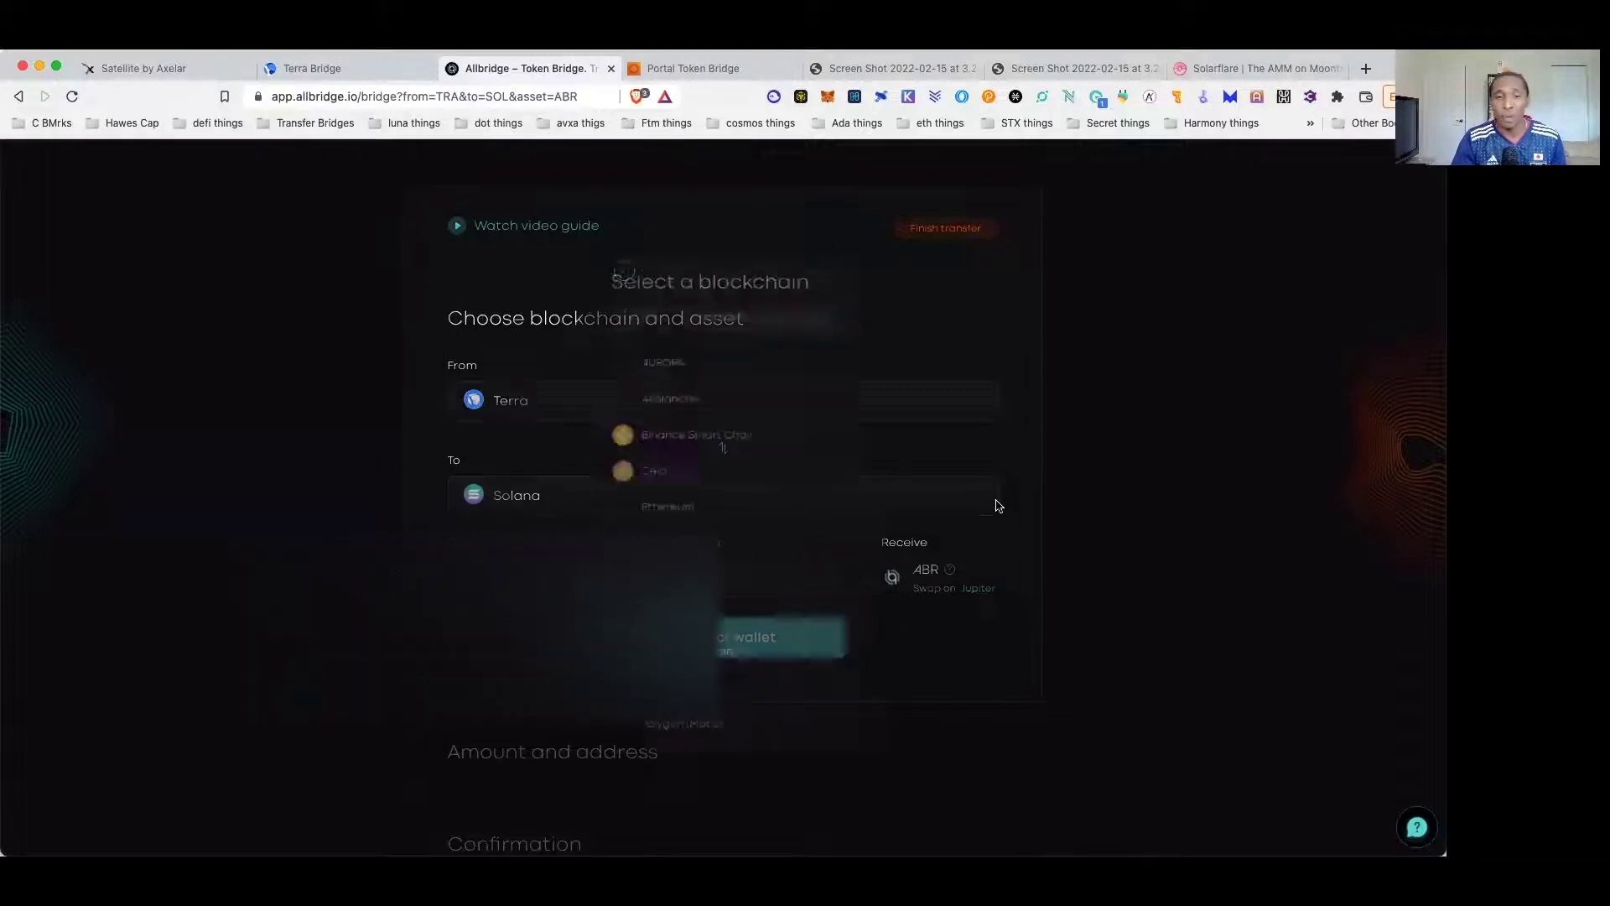
pyautogui.click(682, 348)
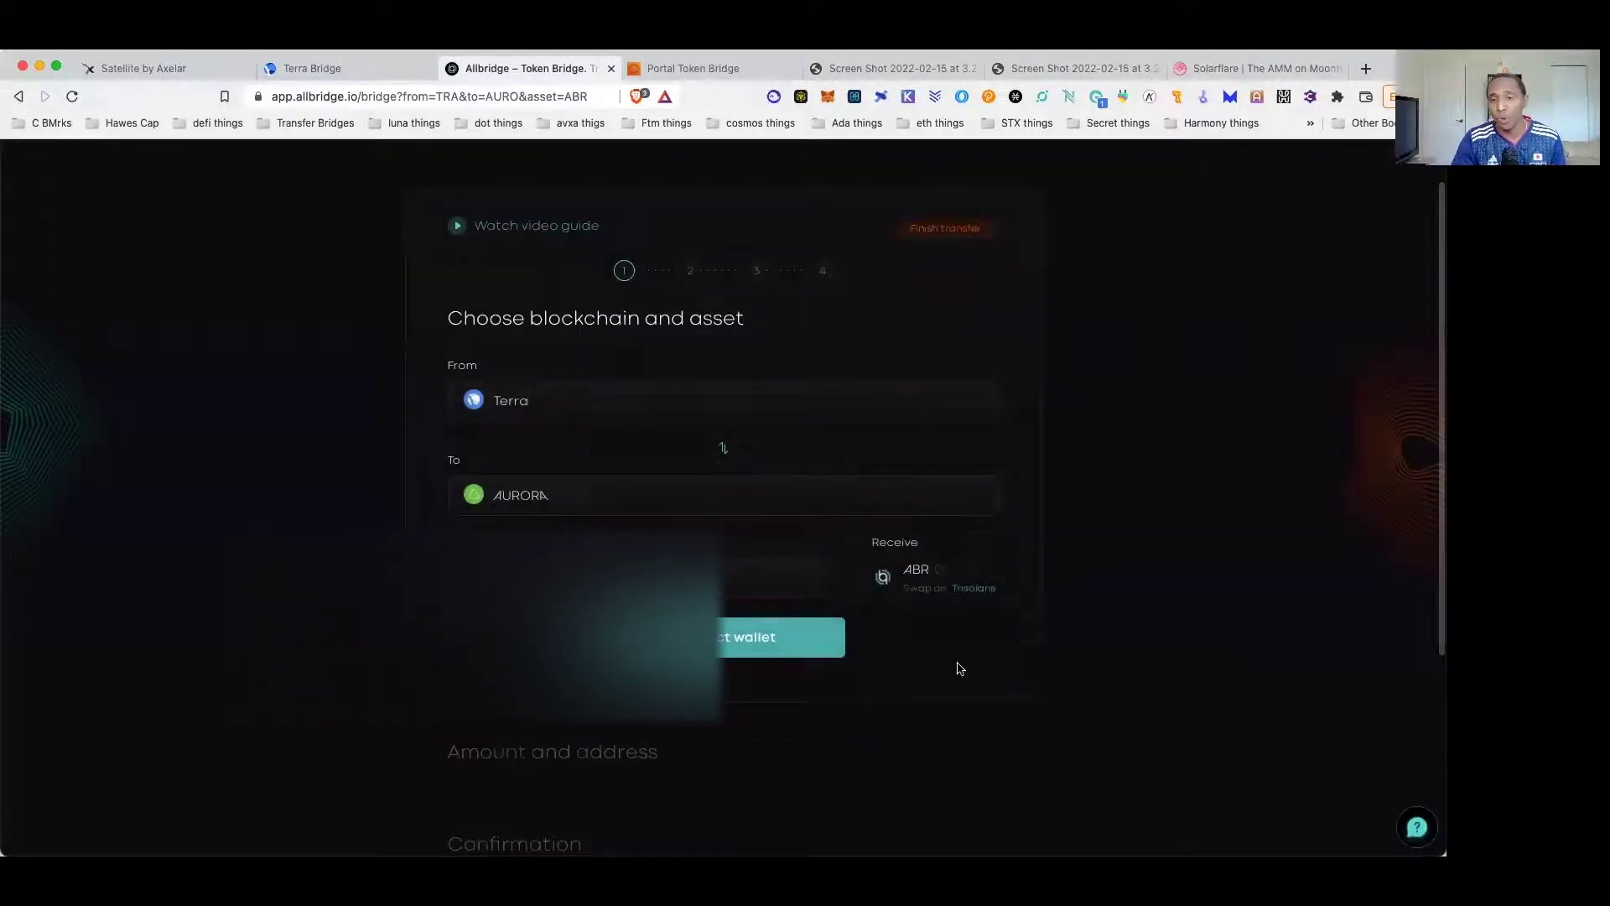
pyautogui.click(732, 581)
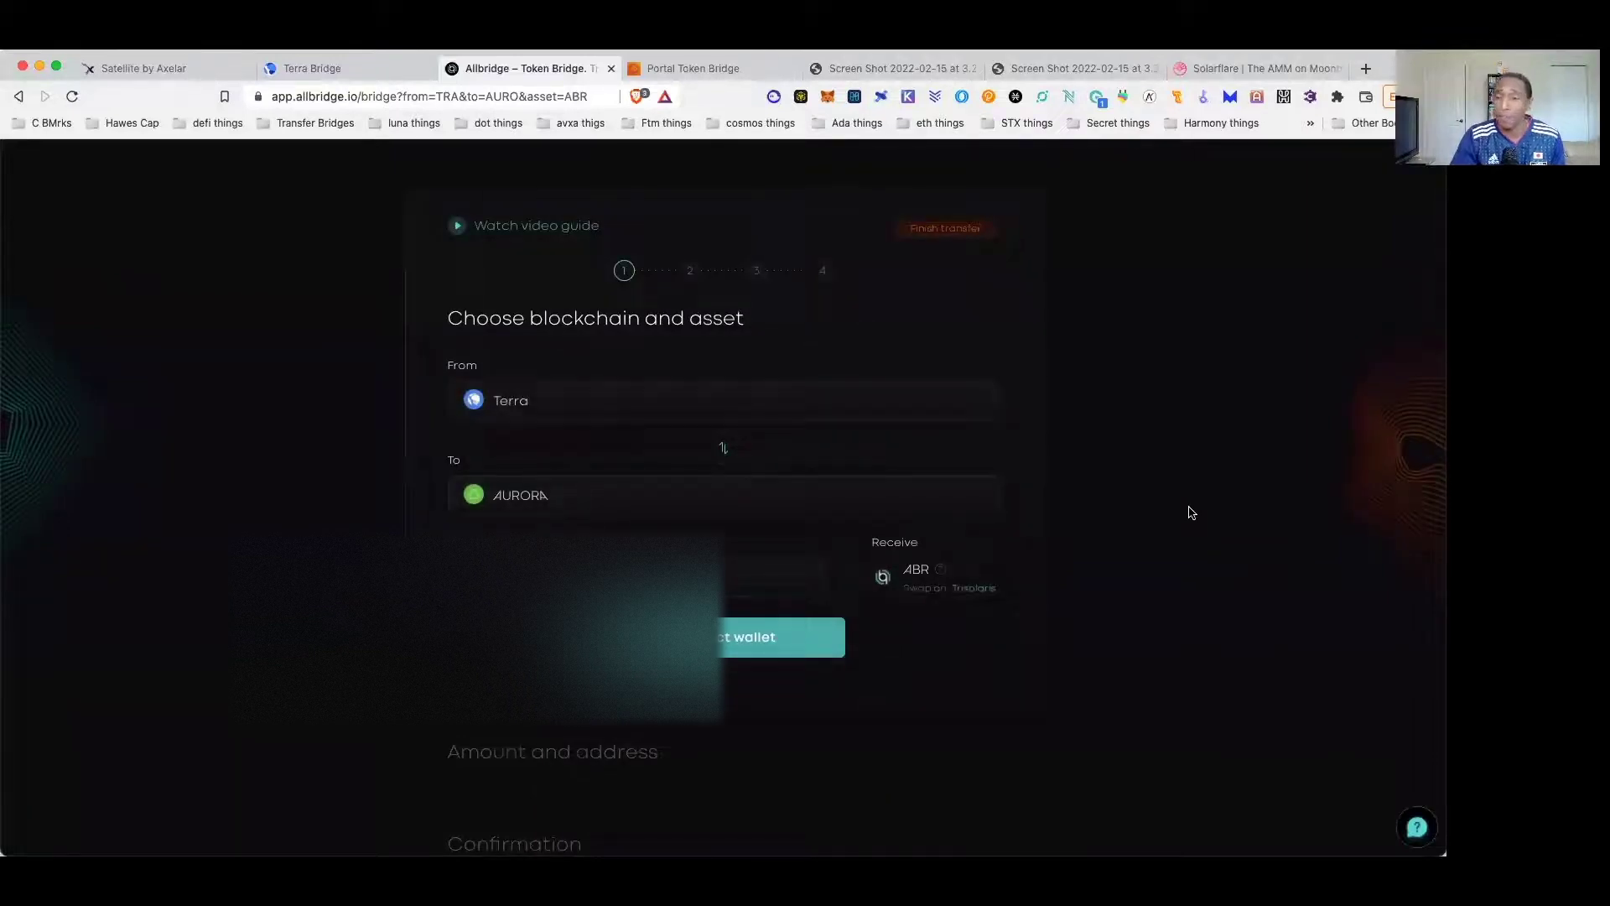
pyautogui.click(679, 63)
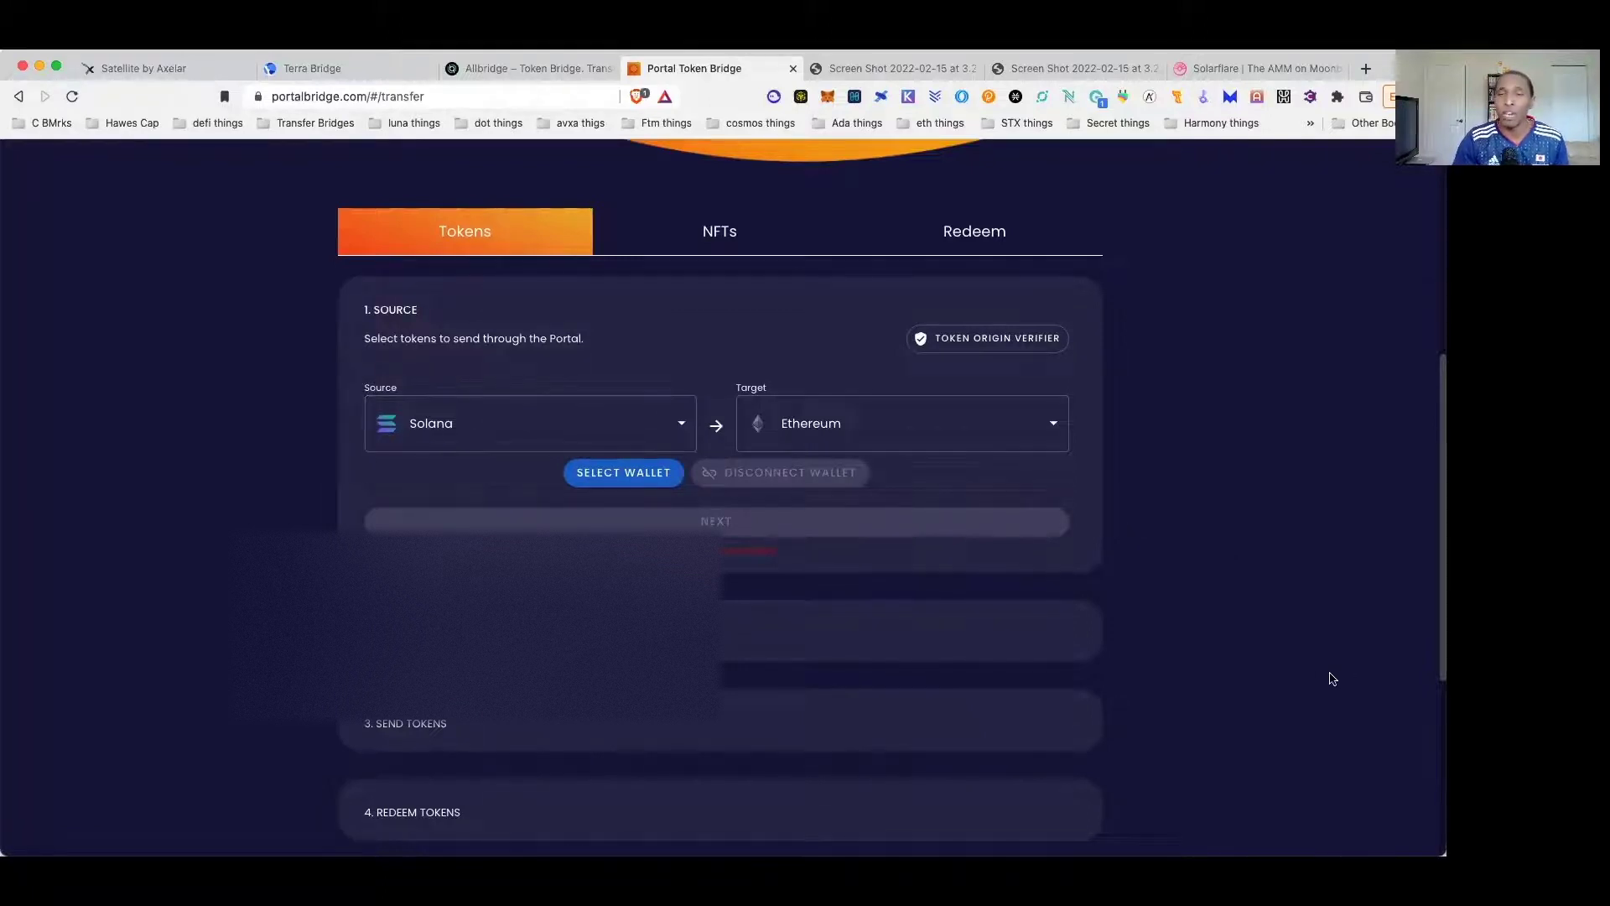
# Choose Terra as the Portal source chain, leaving Ethereum as the target
pyautogui.scroll(5, 1317, 671)
pyautogui.scroll(-15, 1306, 639)
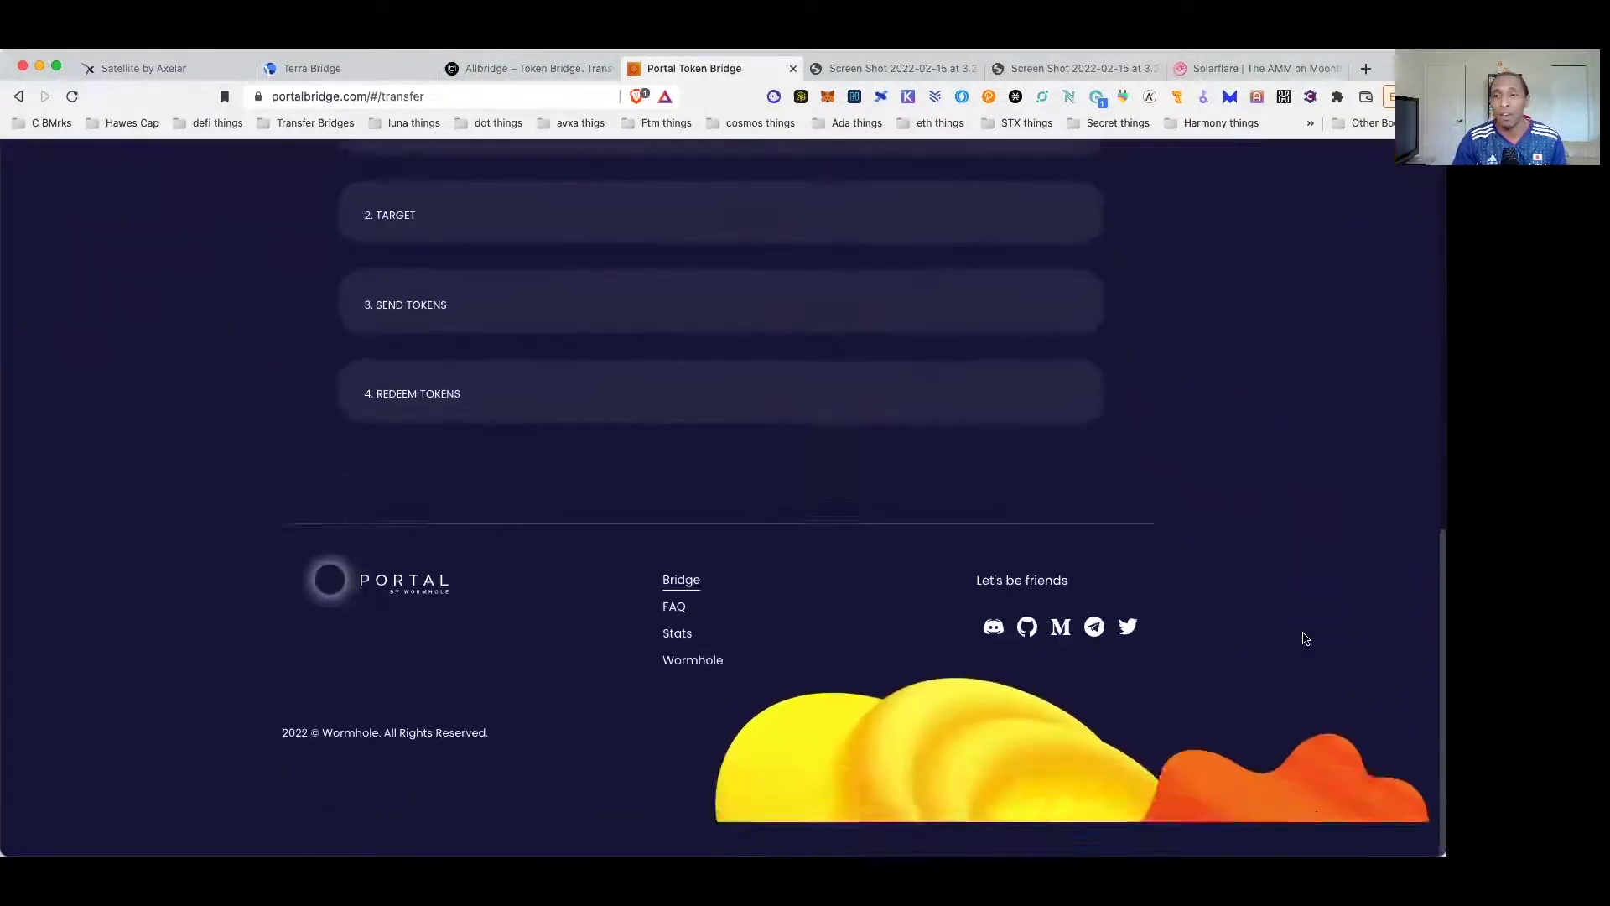
pyautogui.scroll(10, 1307, 639)
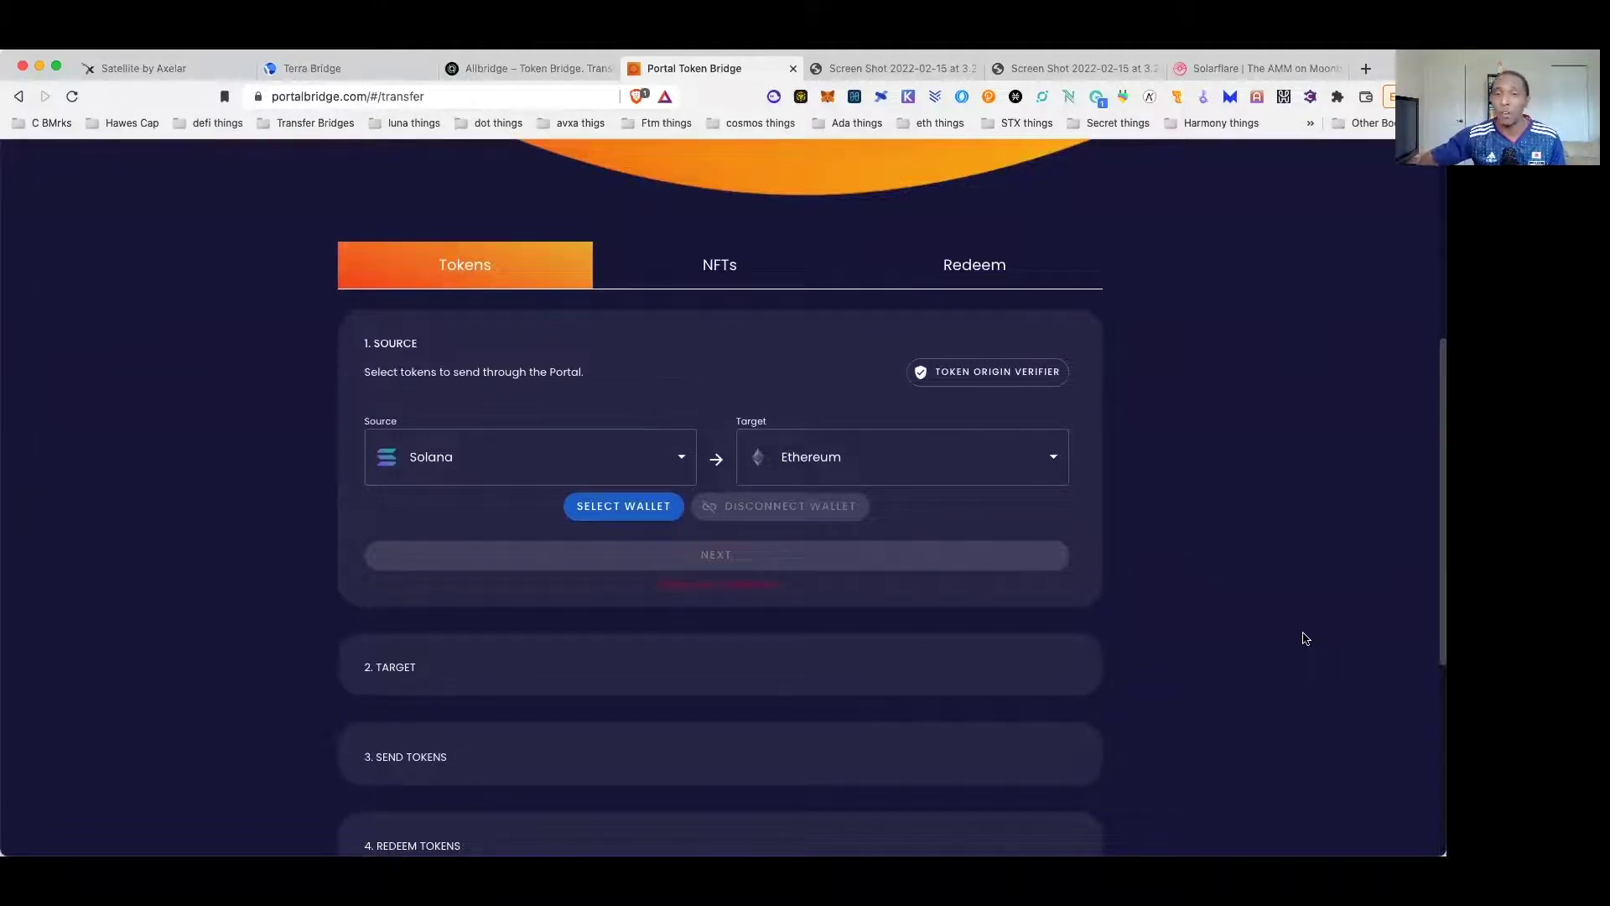
pyautogui.click(538, 476)
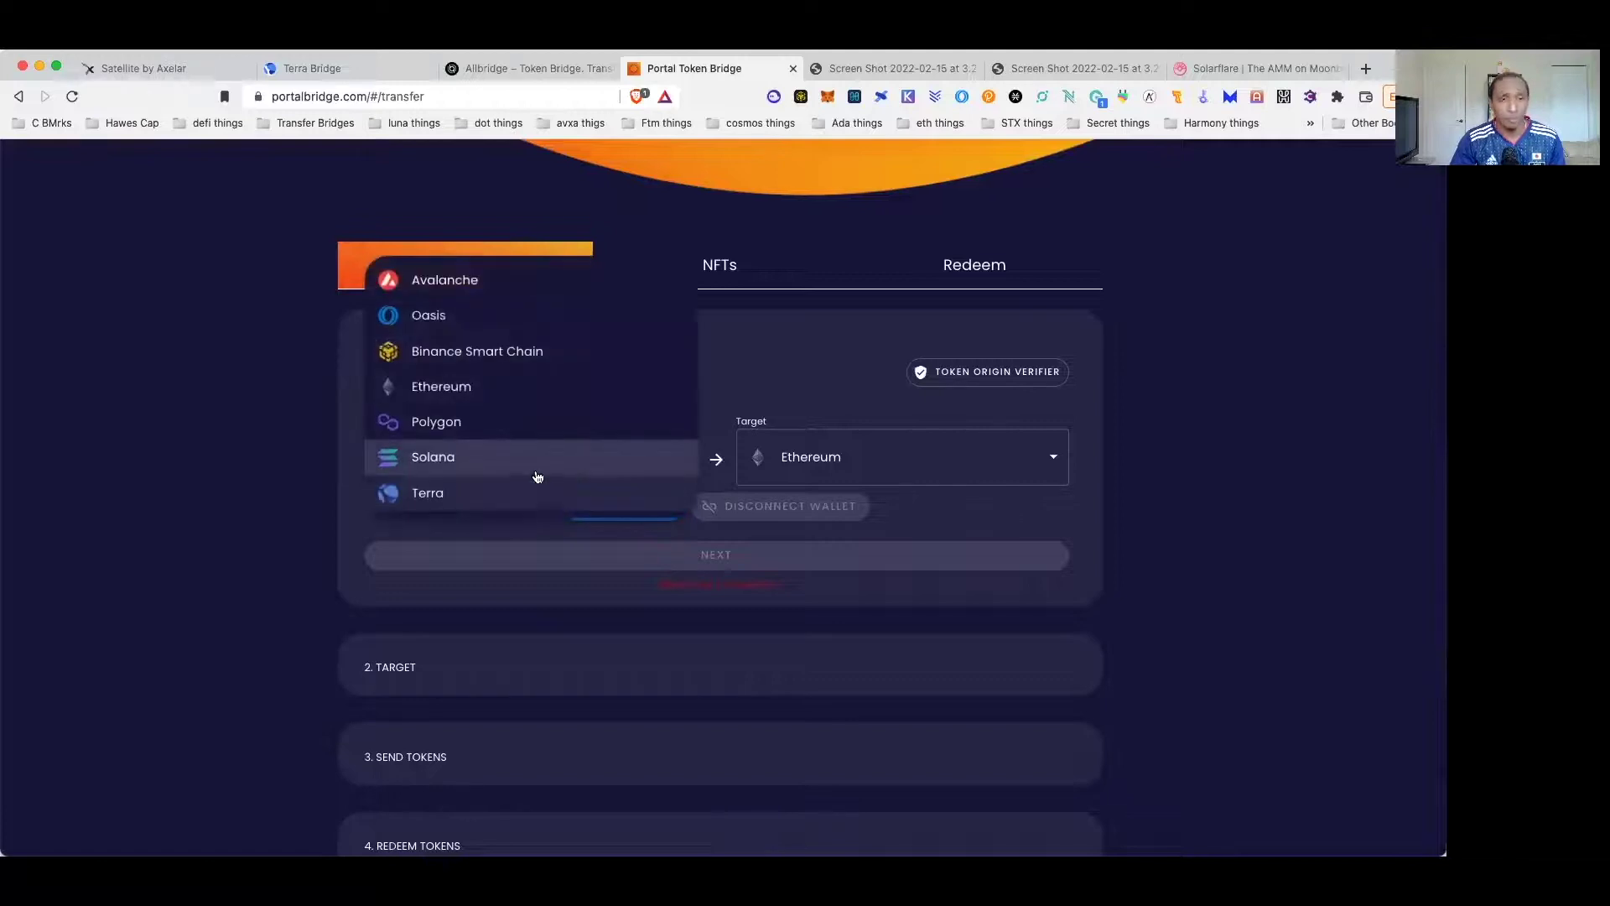
pyautogui.click(434, 495)
pyautogui.click(977, 480)
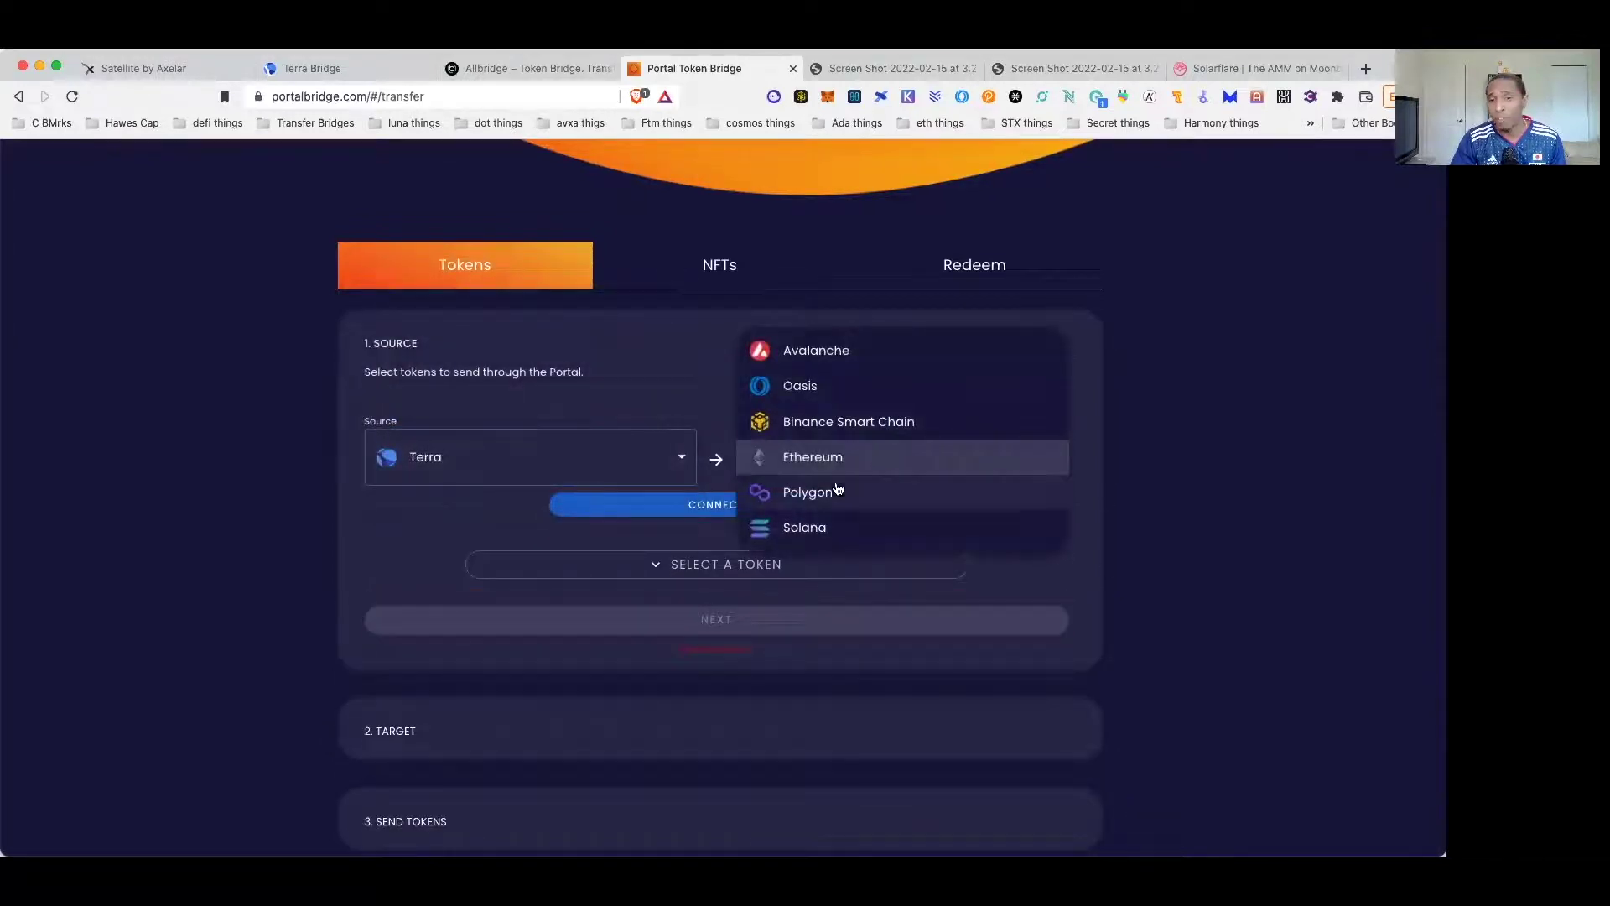
pyautogui.click(1240, 456)
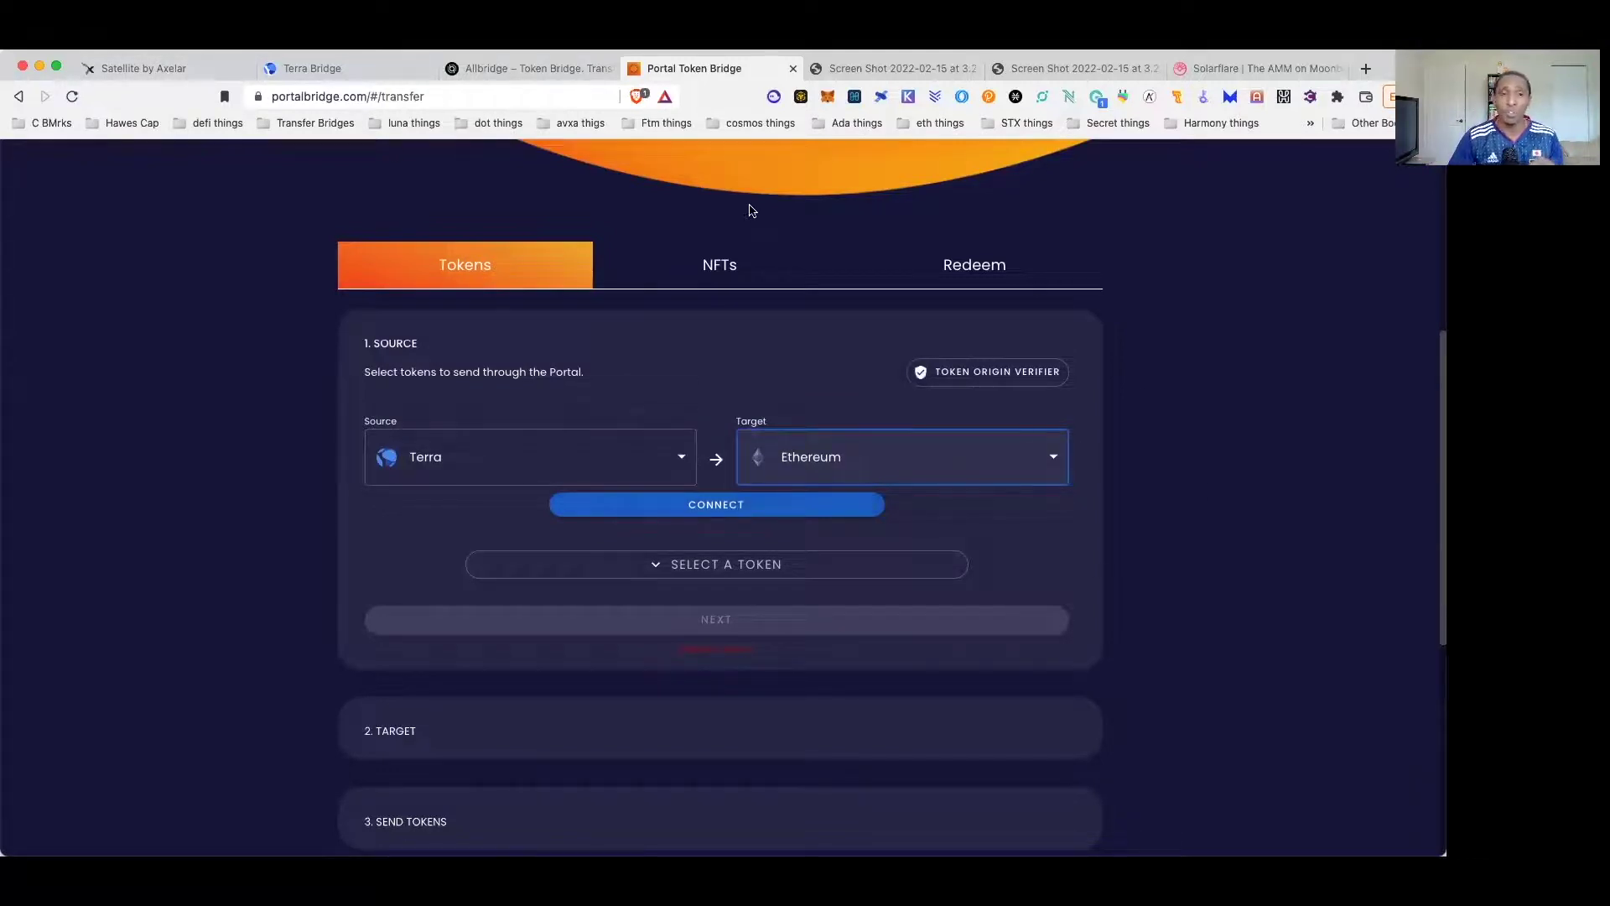
# Return to the completed Satellite transfer and check MetaMask's Moonbeam assets, showing only 0.2 GLMR
pyautogui.click(158, 65)
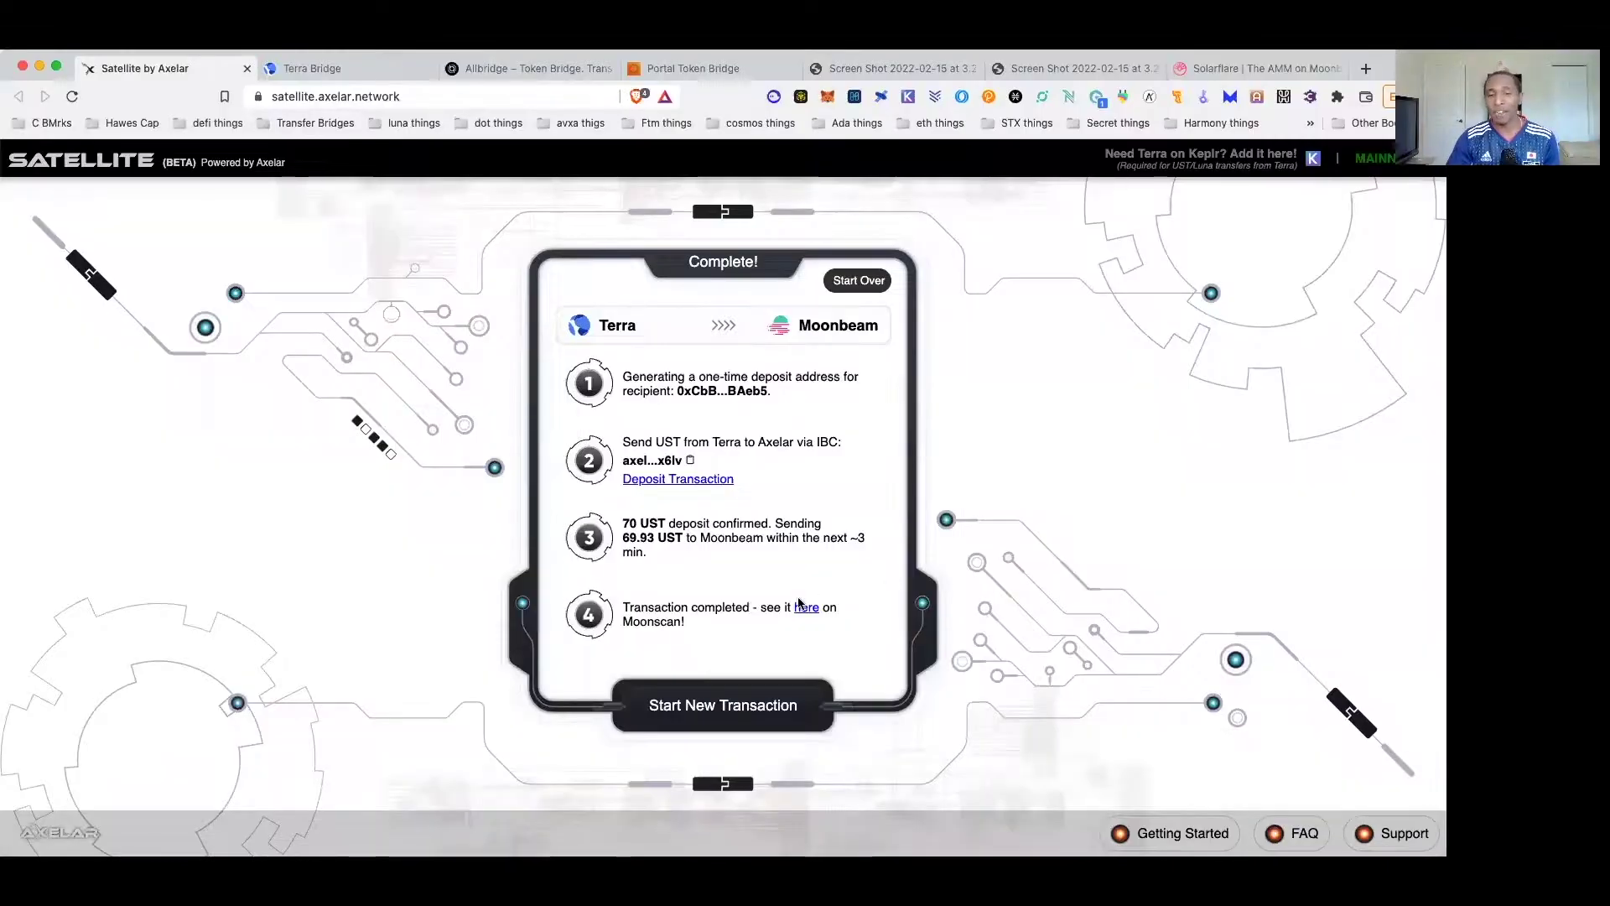
pyautogui.click(827, 96)
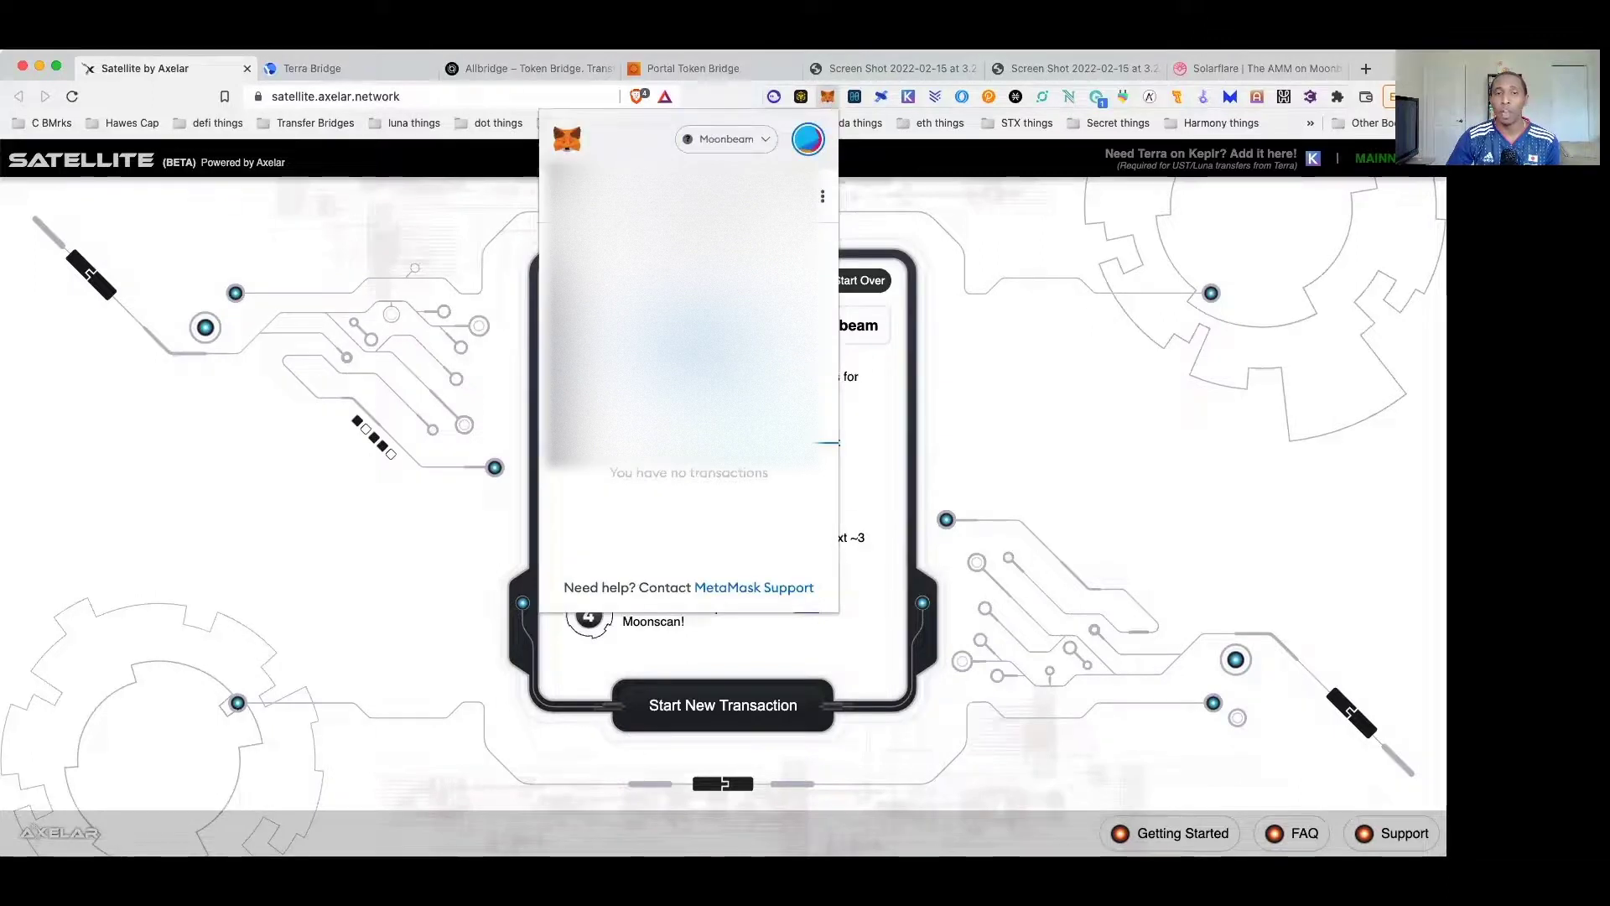
pyautogui.click(606, 438)
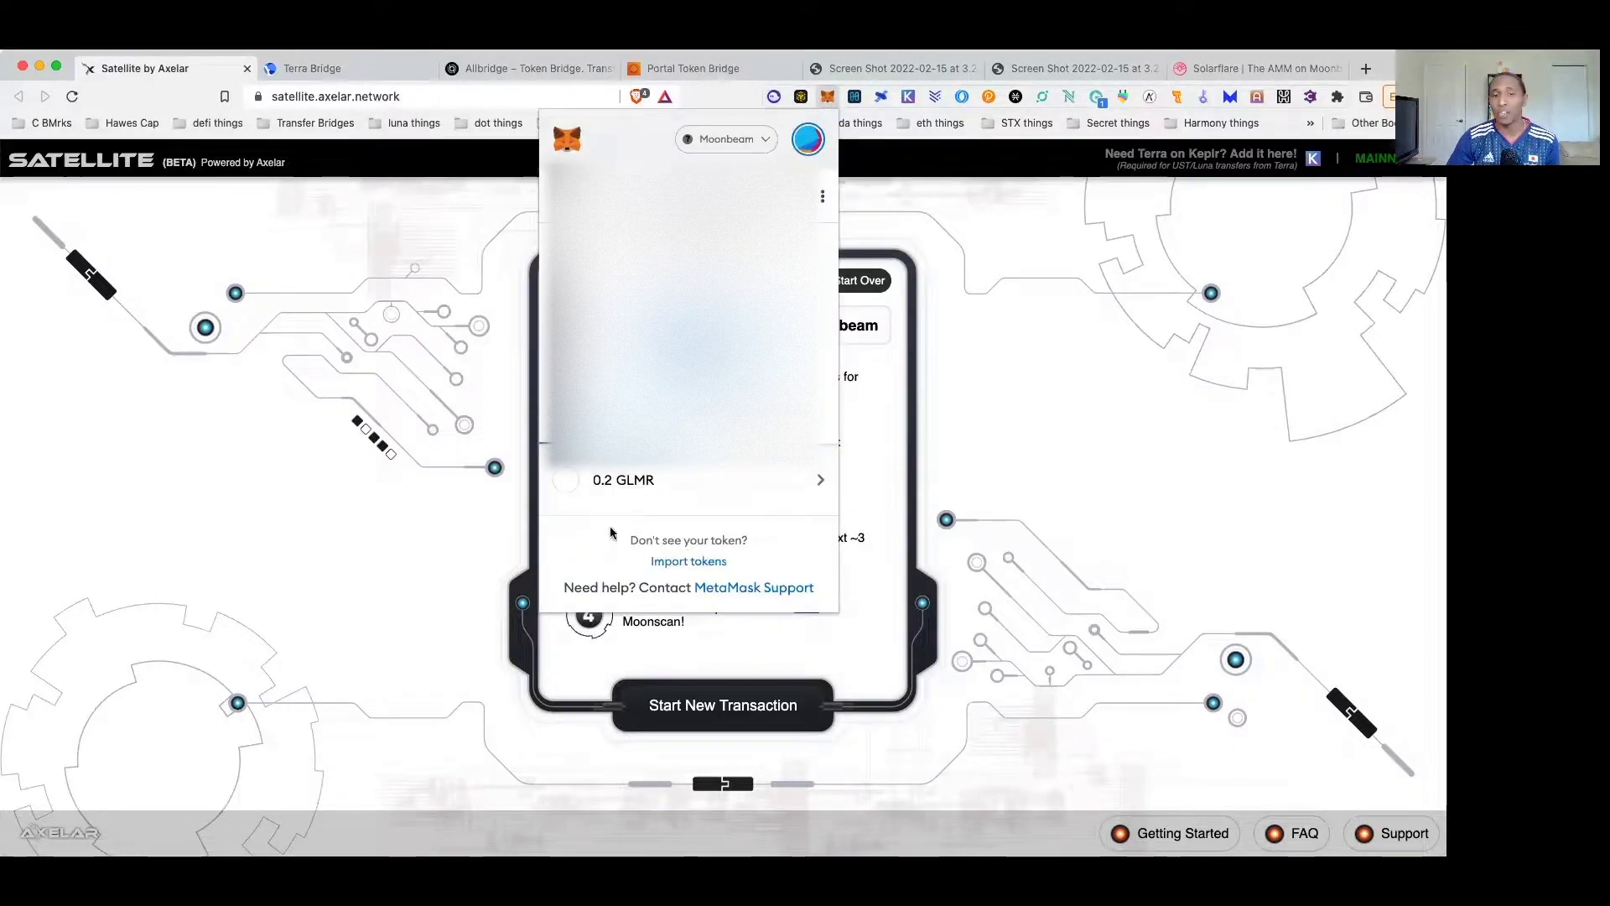
pyautogui.click(822, 205)
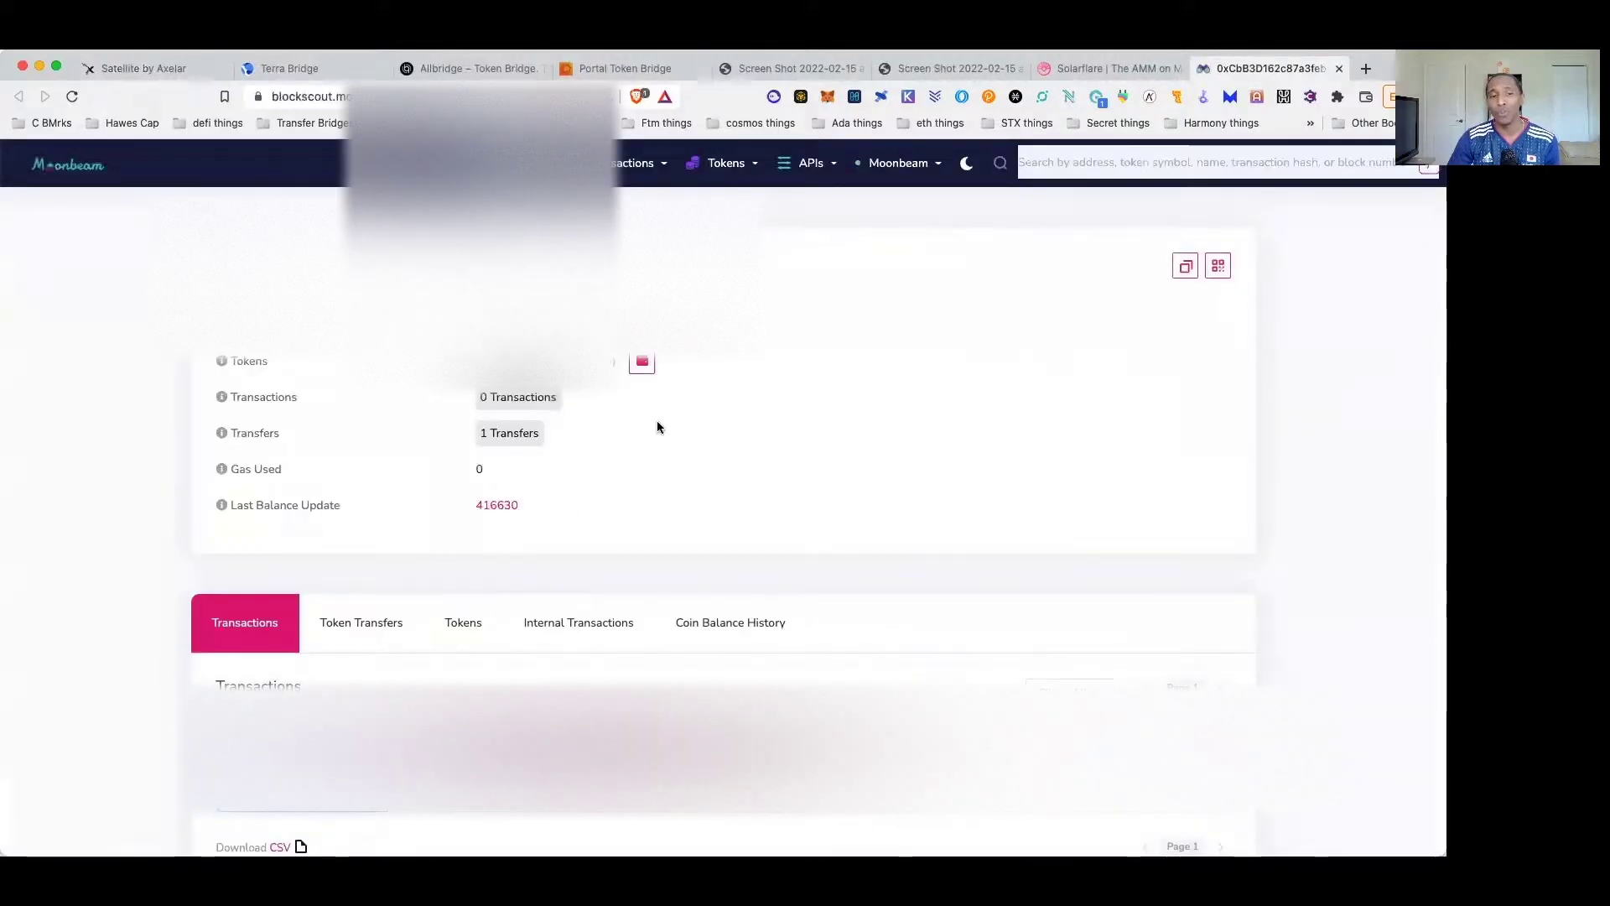
# Open the Axelar Wrapped UST token page from the '1 token' list and copy its contract address
pyautogui.click(522, 369)
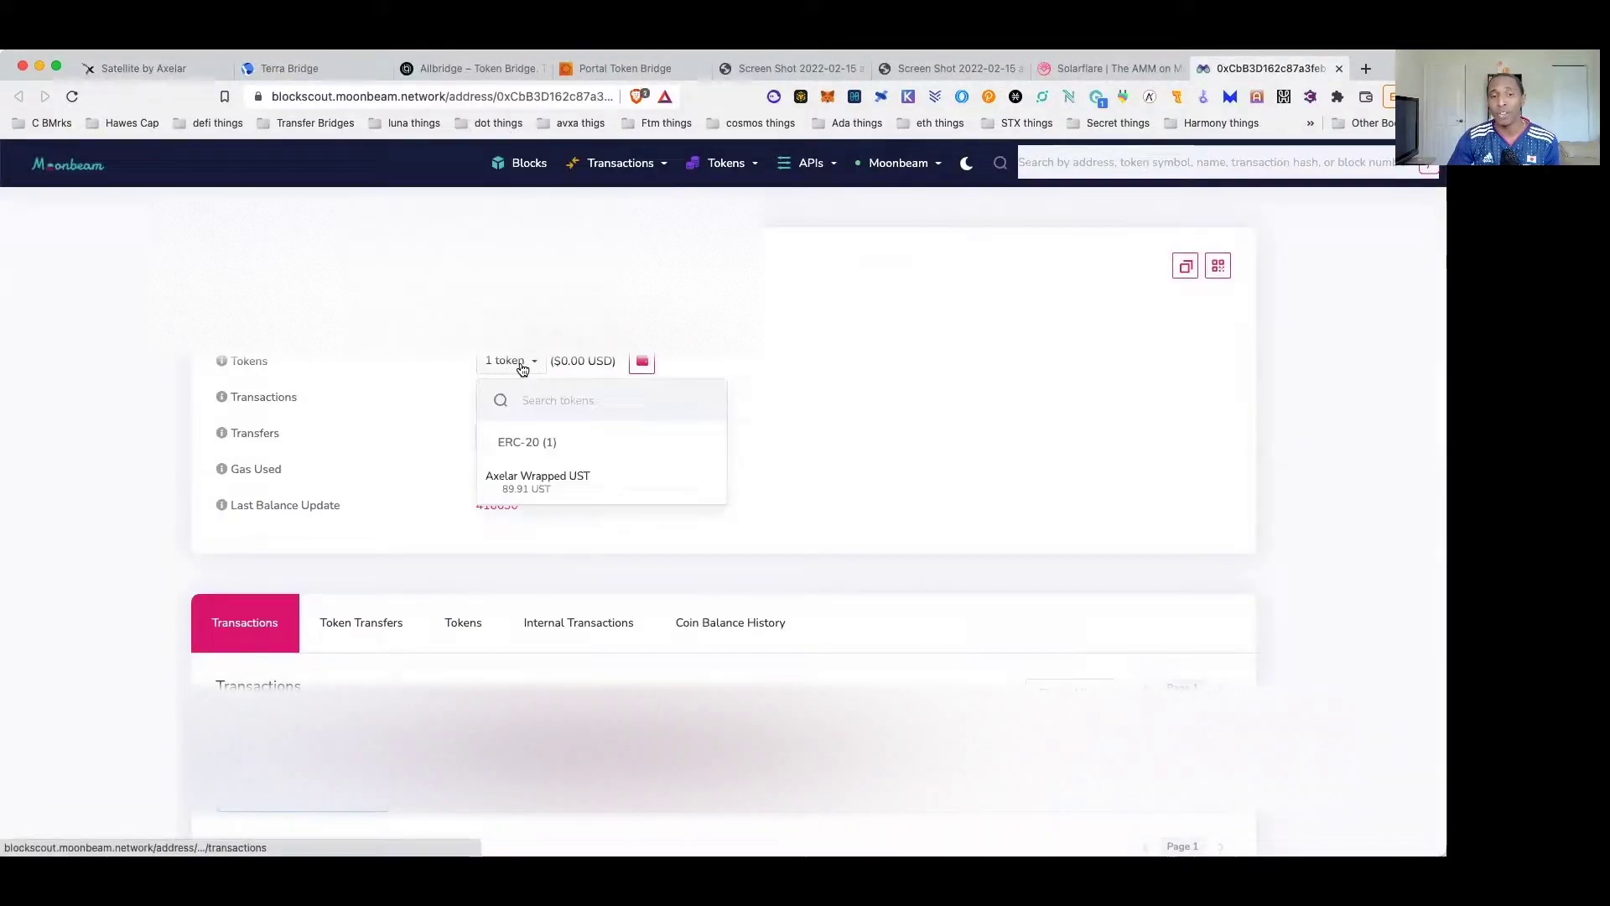
pyautogui.click(598, 495)
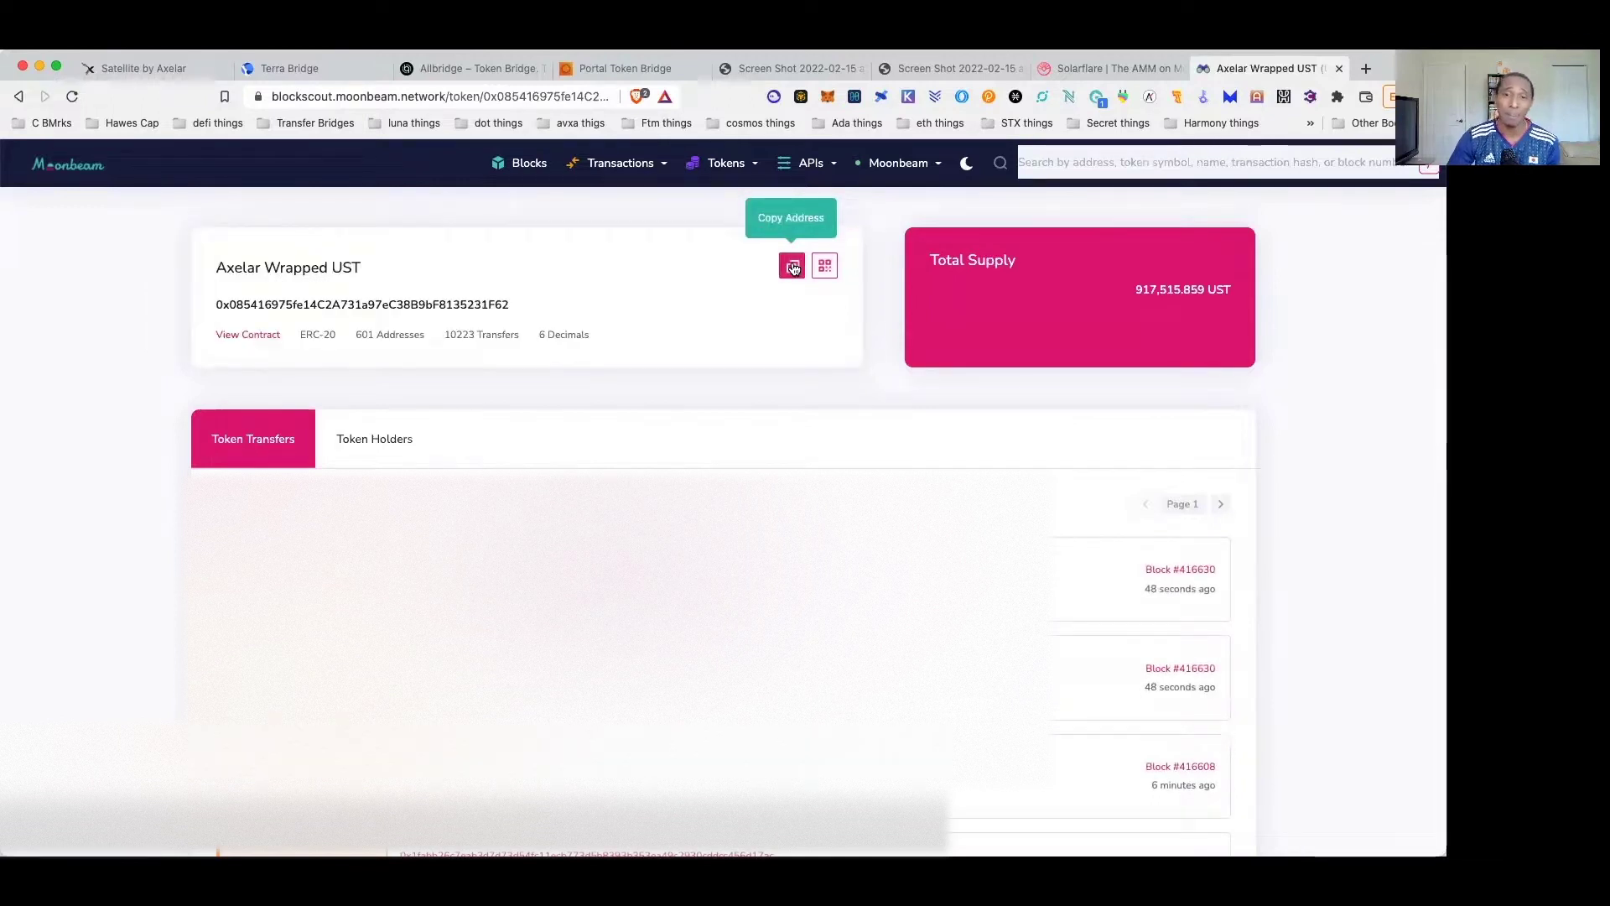
pyautogui.click(793, 266)
pyautogui.scroll(-1, 808, 283)
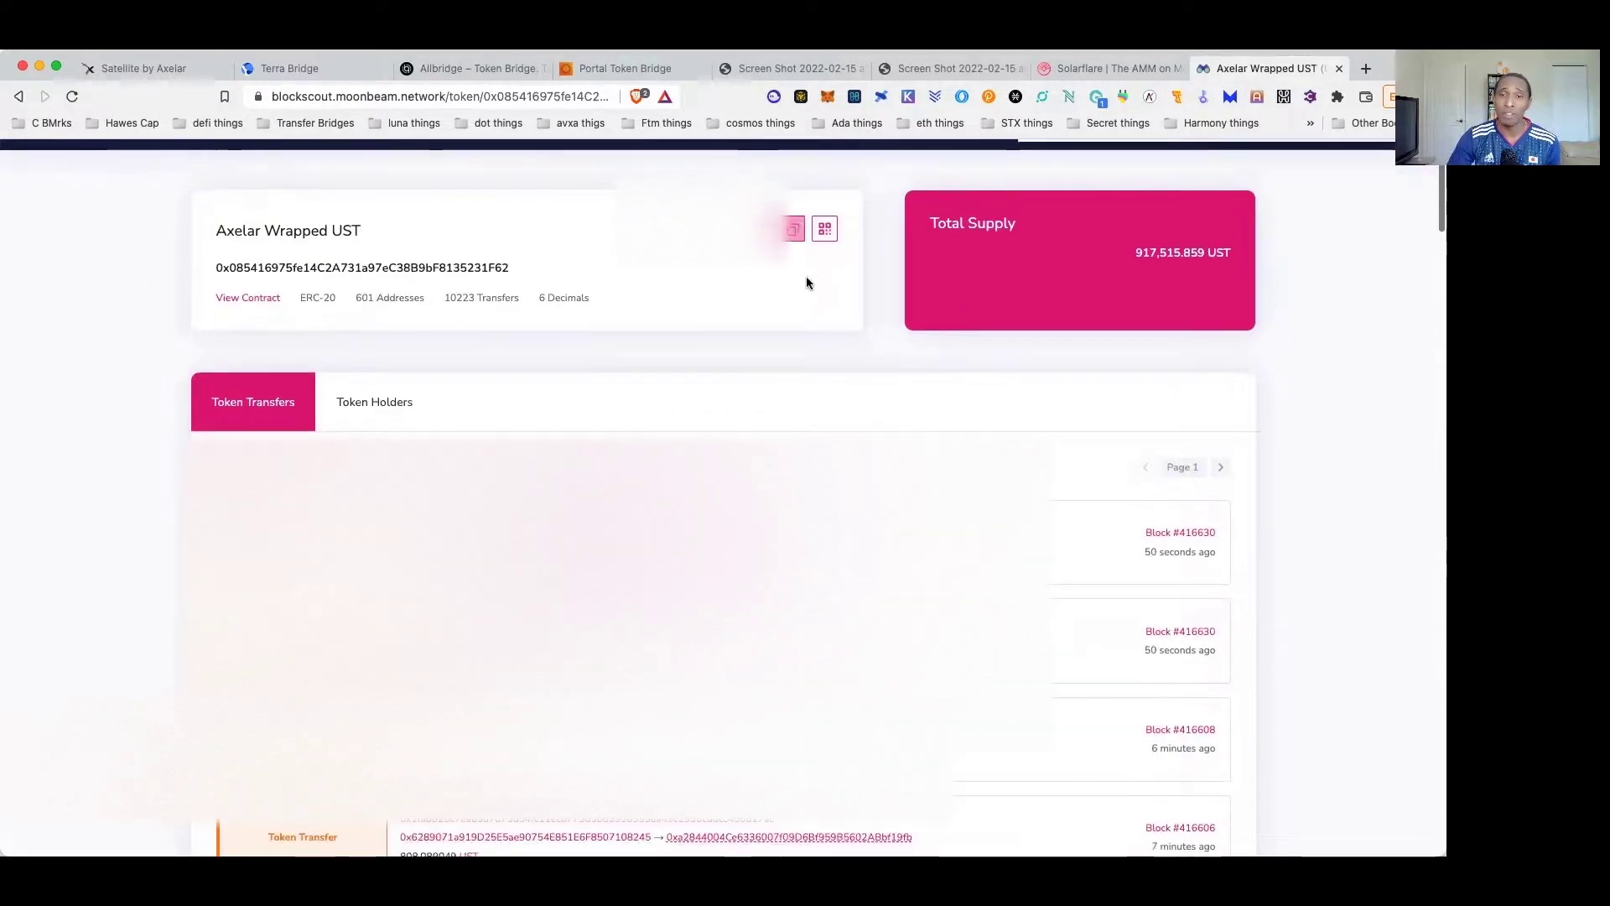
pyautogui.click(828, 96)
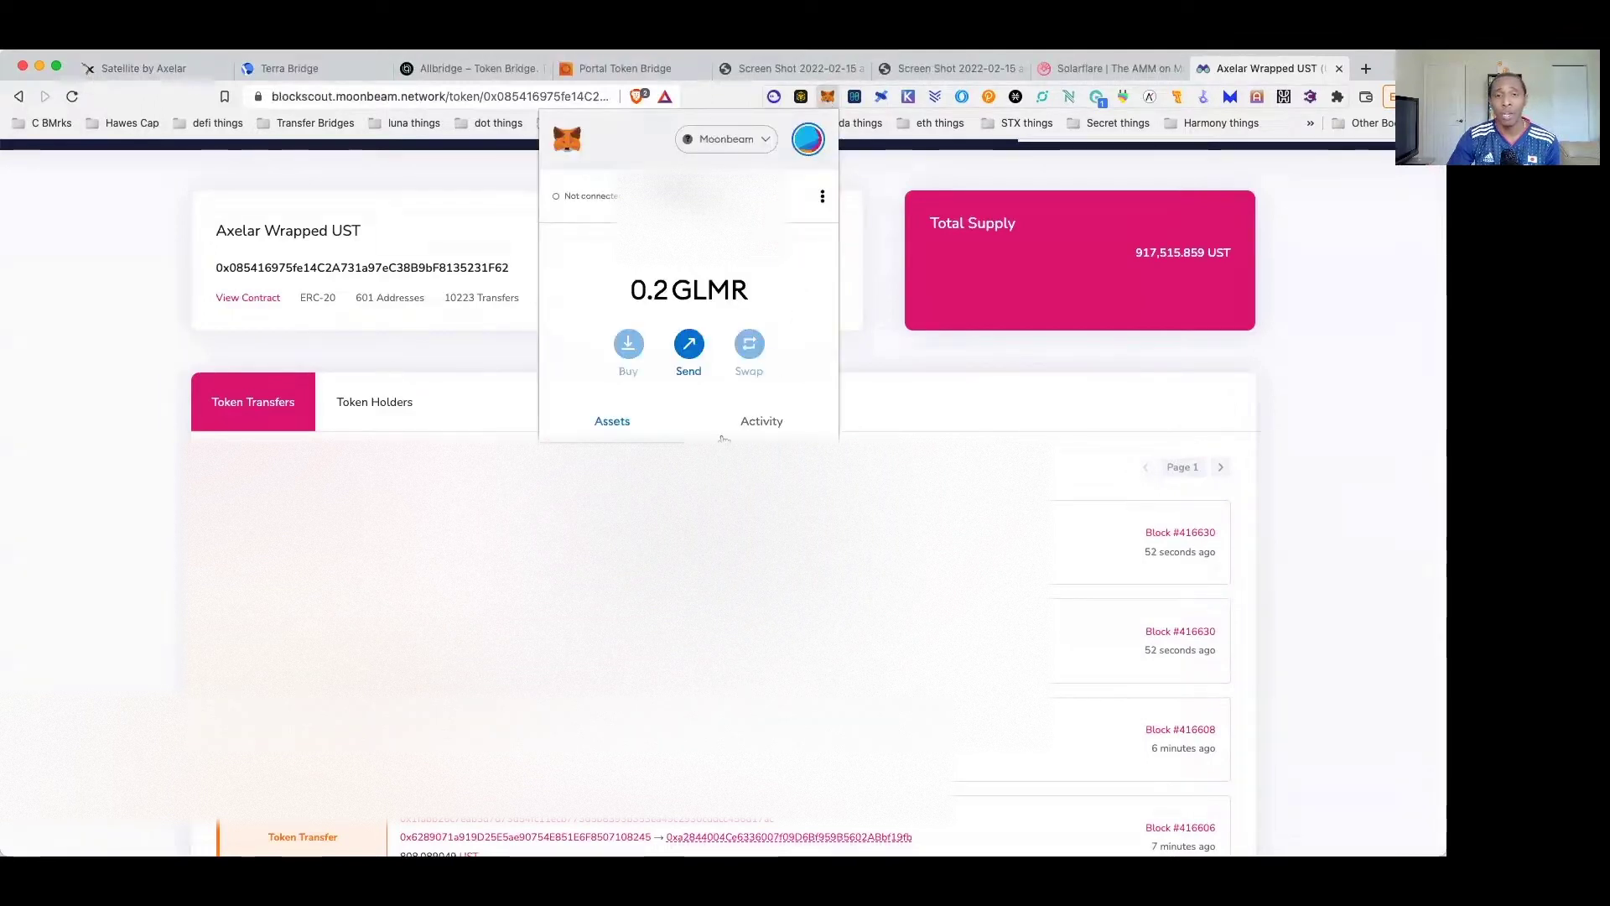
# Paste the UST contract address into Import tokens and import it as a custom token
pyautogui.rightClick(681, 414)
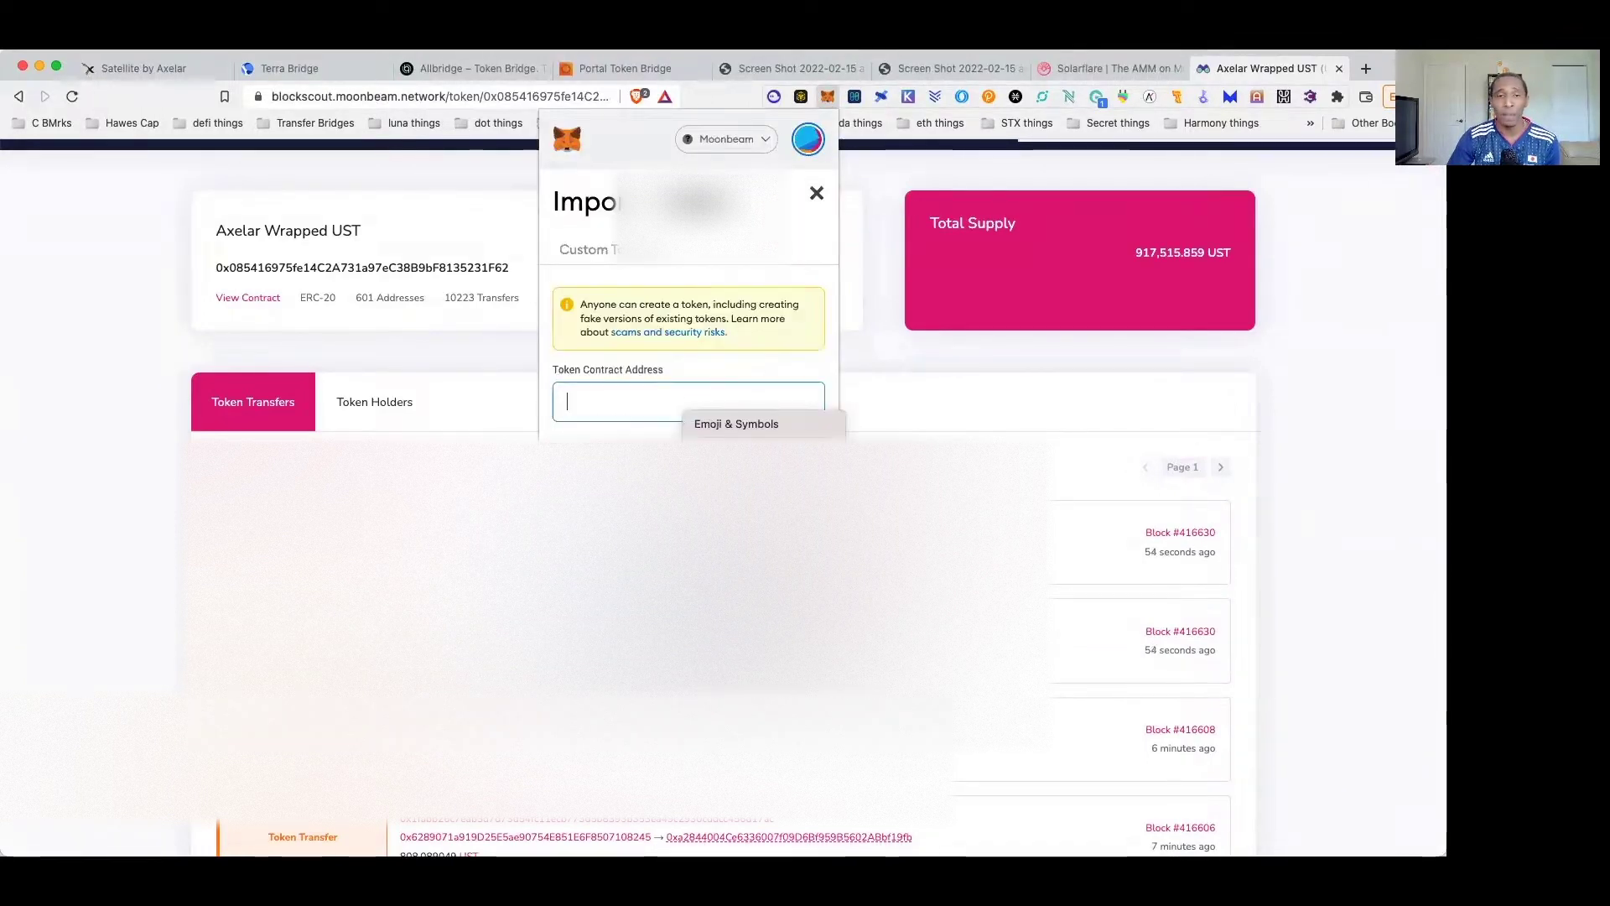
pyautogui.click(713, 537)
pyautogui.click(688, 579)
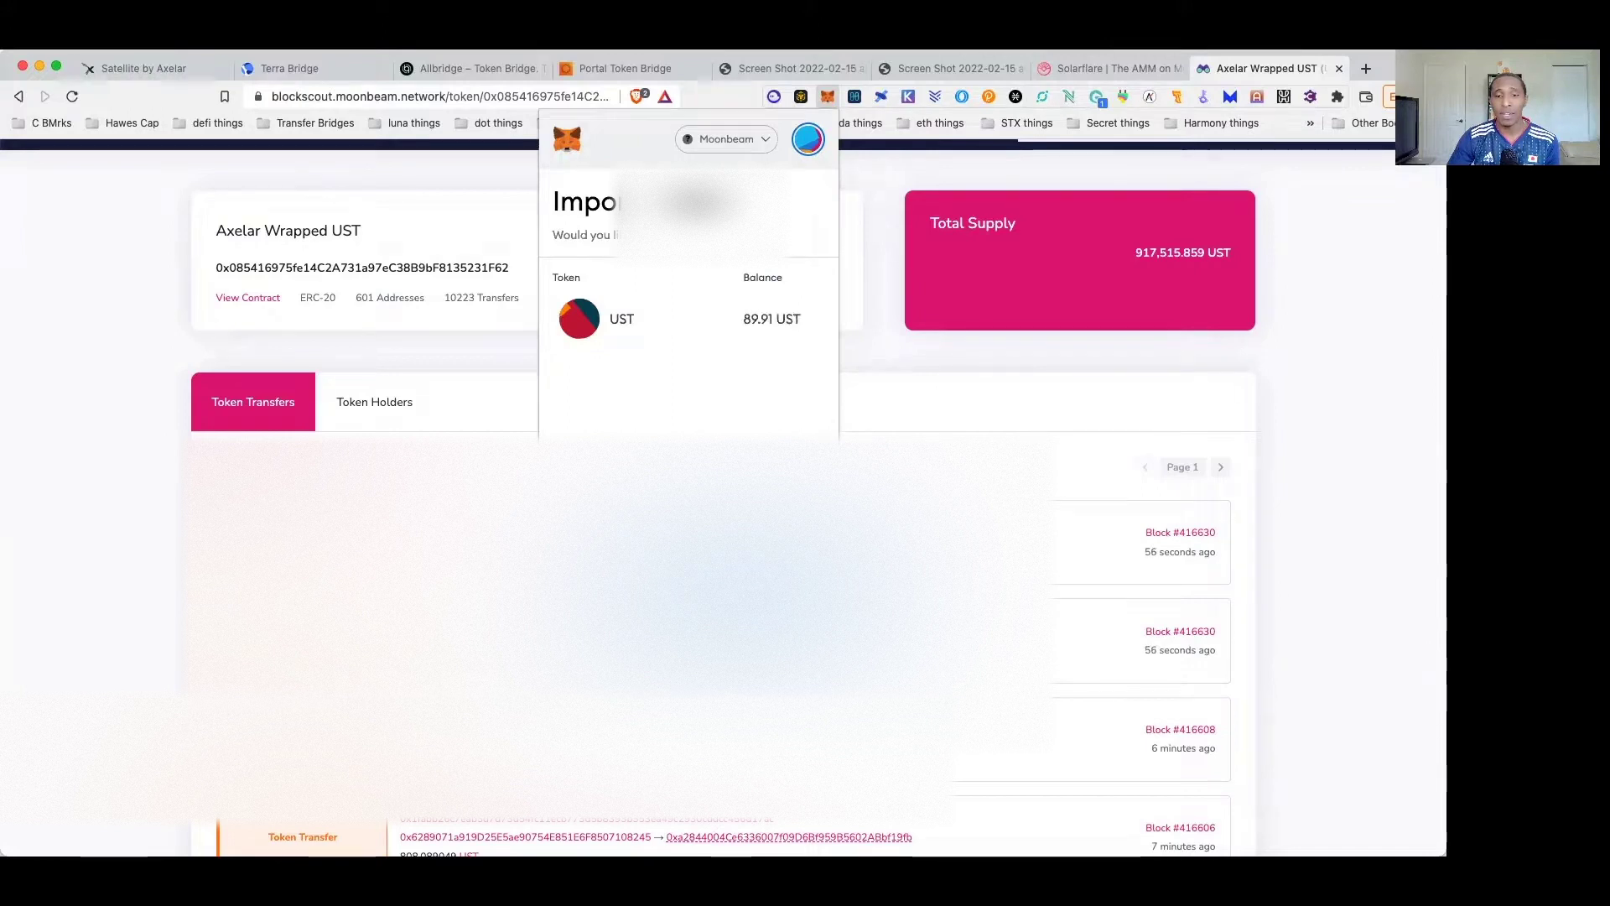
pyautogui.click(738, 578)
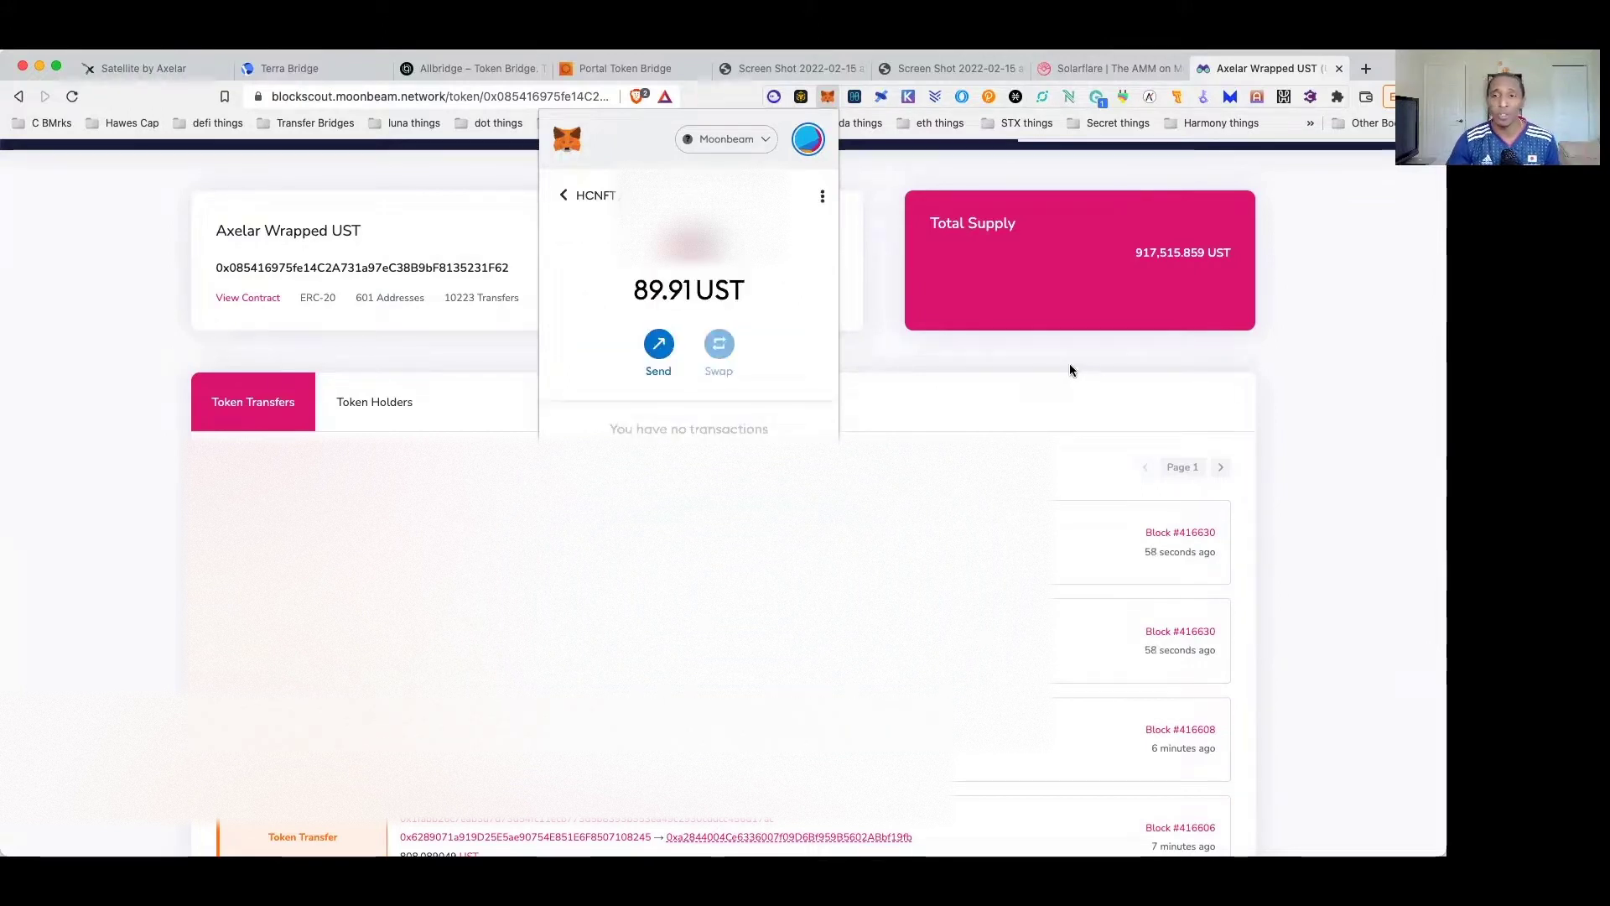